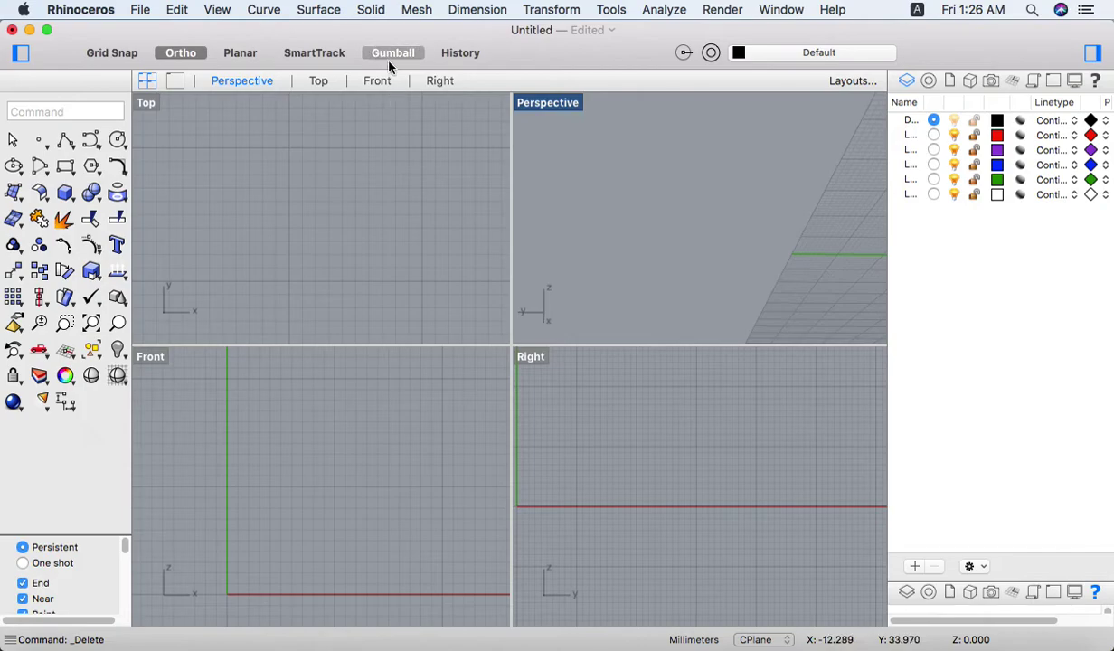
pyautogui.click(372, 10)
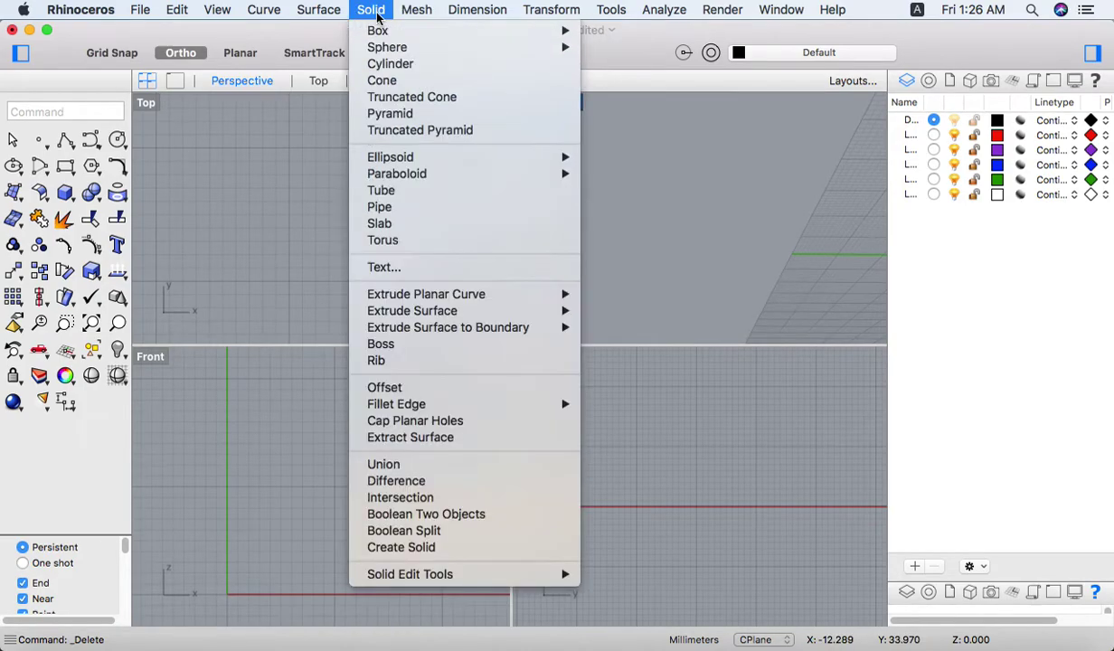
pyautogui.moveTo(505, 312)
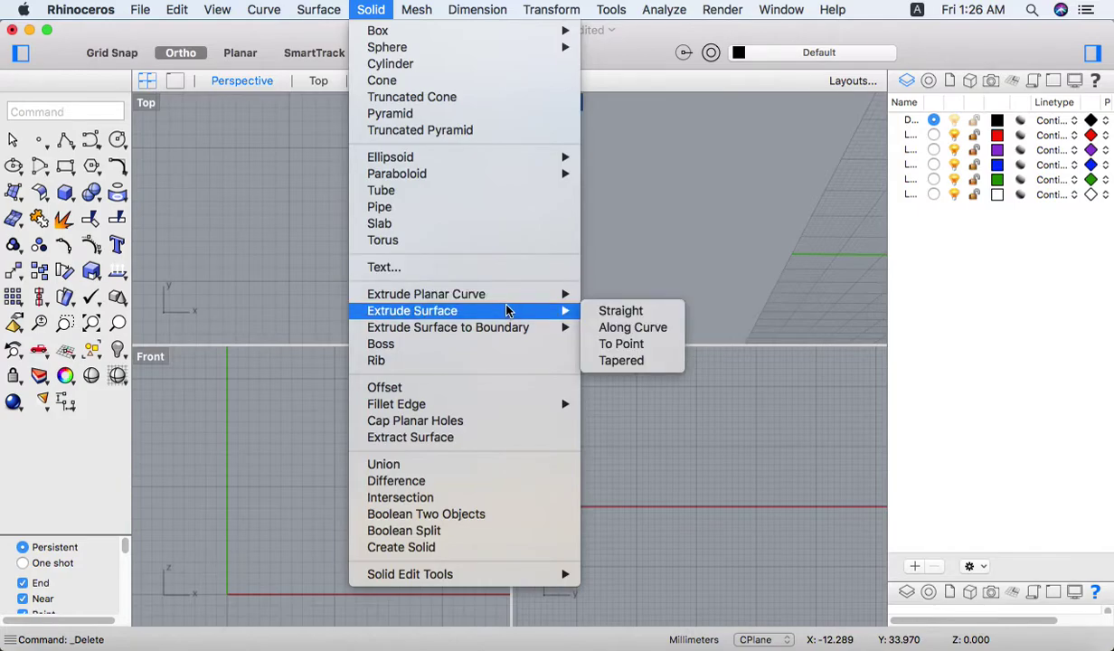
pyautogui.click(274, 232)
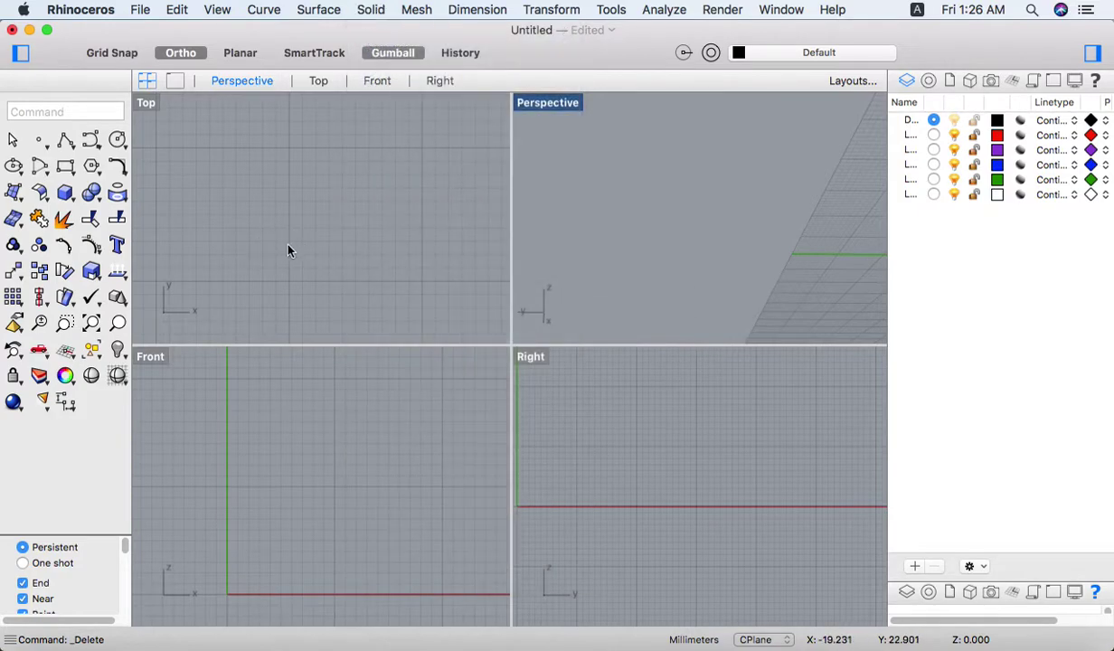
pyautogui.click(21, 199)
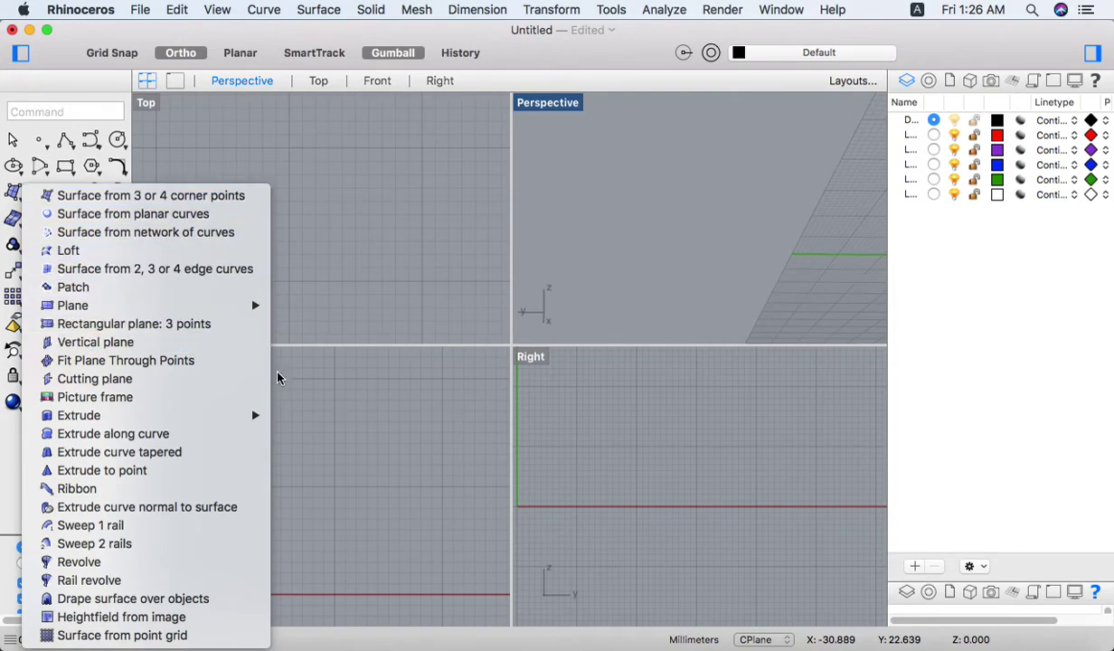
pyautogui.moveTo(257, 423)
pyautogui.click(332, 302)
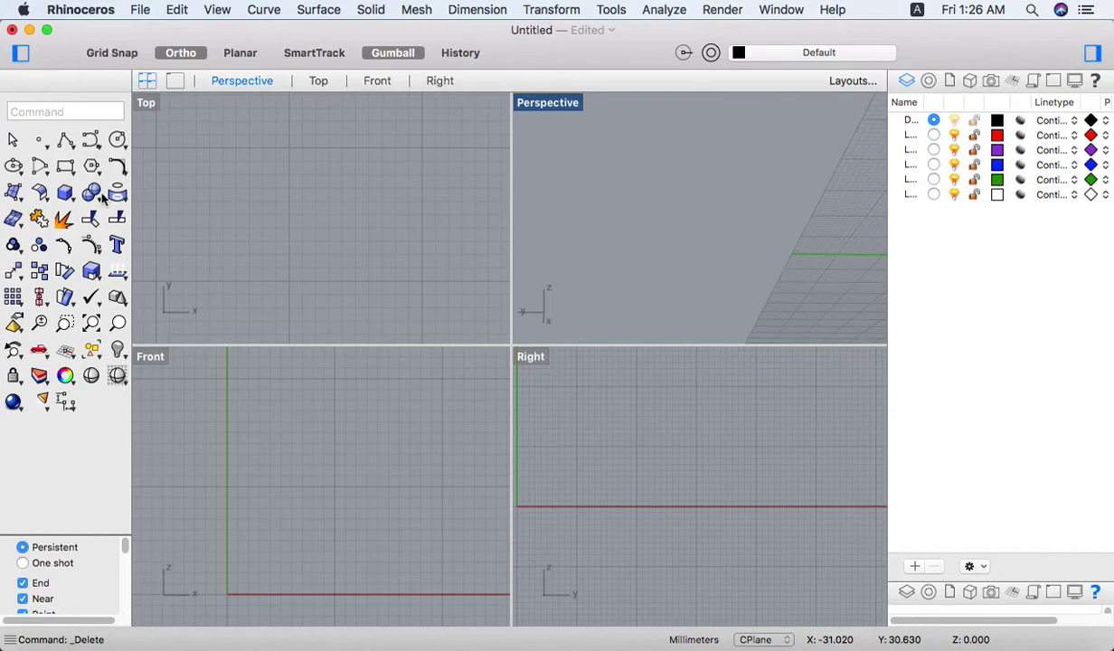
# Step: Create a four-sided surface from four corner points in the upper part of the Top viewport
pyautogui.click(14, 193)
pyautogui.click(239, 189)
pyautogui.click(340, 189)
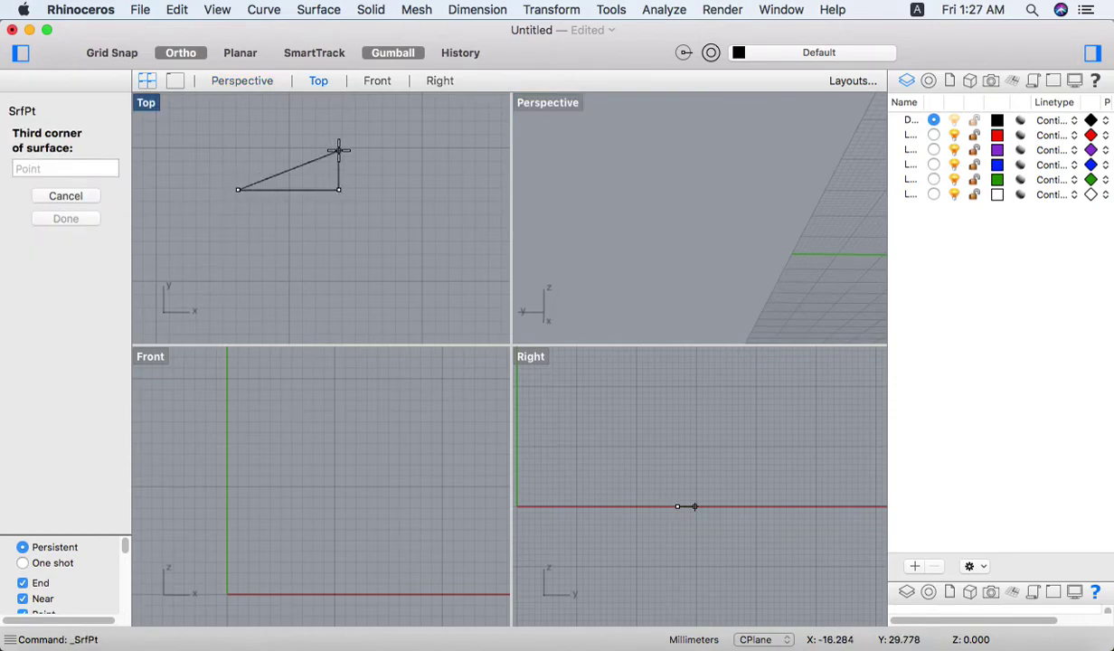
pyautogui.click(233, 112)
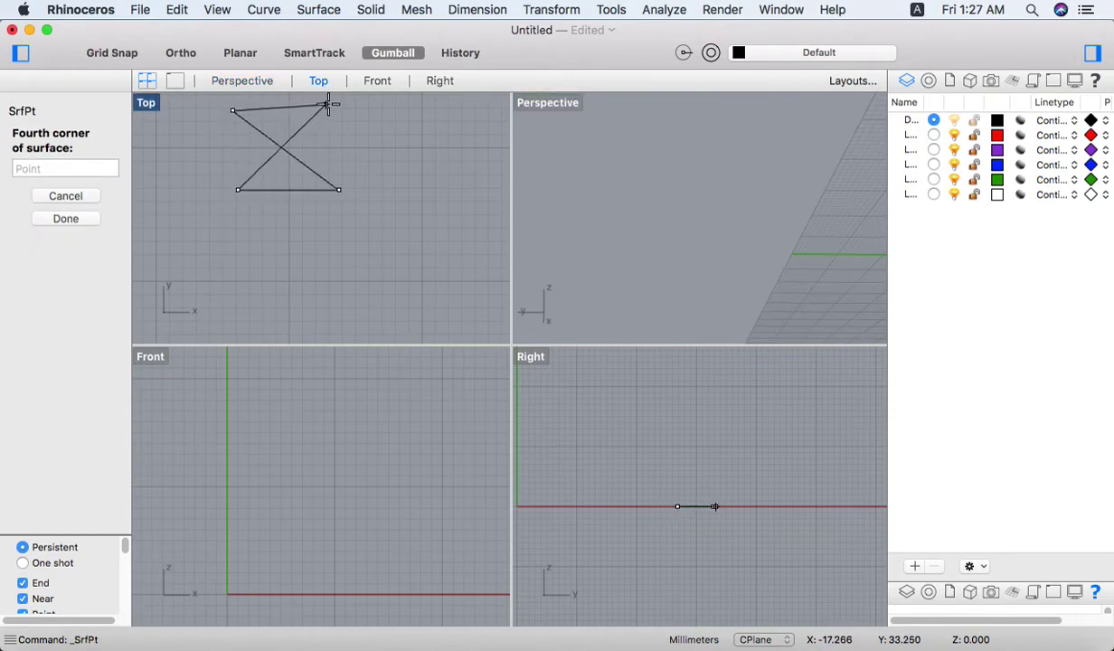
pyautogui.click(187, 122)
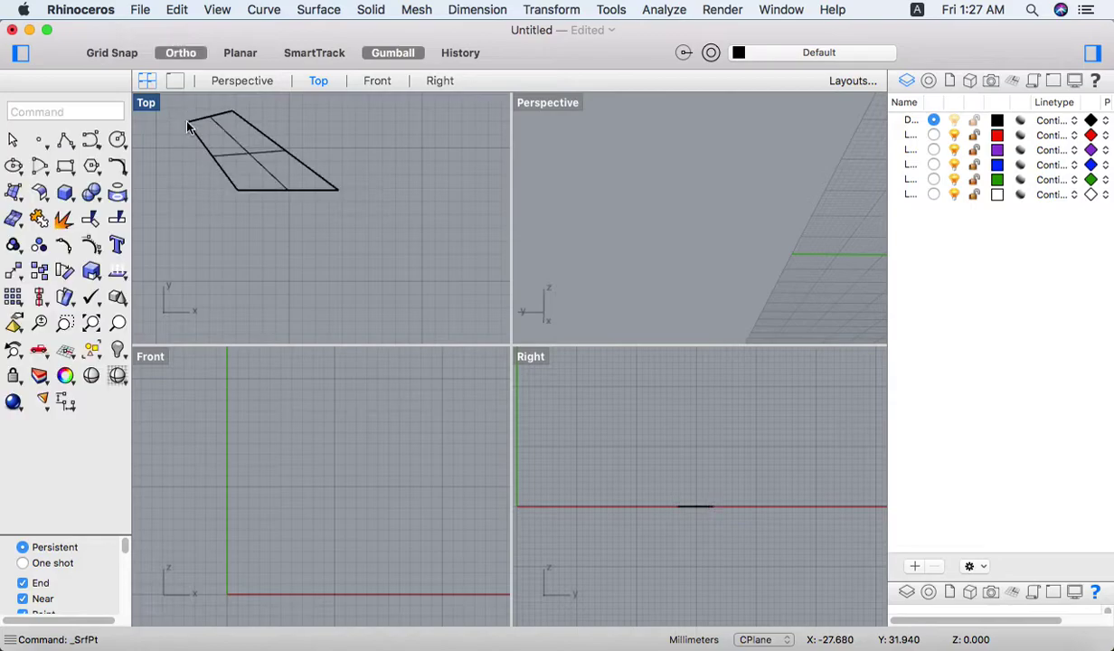
# Step: Examine the four-corner surface up close from several angles in a maximized Perspective view
pyautogui.doubleClick(543, 103)
pyautogui.press('super+a')
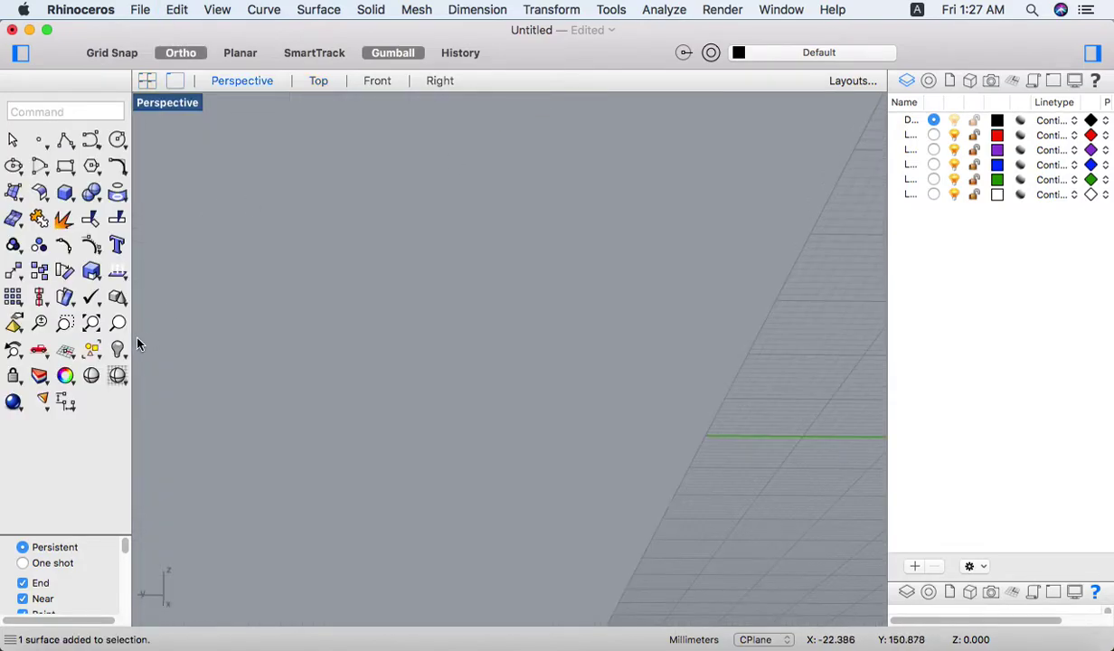
pyautogui.press('super+shift+e')
pyautogui.moveTo(494, 365); pyautogui.dragTo(445, 236, button='right')
pyautogui.hotkey('ctrl', 'alt', 's')
pyautogui.scroll(-8, 503, 425)
pyautogui.moveTo(503, 426)
pyautogui.mouseDown(button='right')
pyautogui.moveTo(591, 361)
pyautogui.moveTo(504, 456)
pyautogui.moveTo(515, 474)
pyautogui.mouseUp(button='right')
pyautogui.moveTo(512, 403); pyautogui.dragTo(494, 487, button='right')
pyautogui.moveTo(507, 364); pyautogui.dragTo(419, 440, button='right')
pyautogui.click(419, 440)
pyautogui.moveTo(595, 434); pyautogui.dragTo(425, 362, button='right')
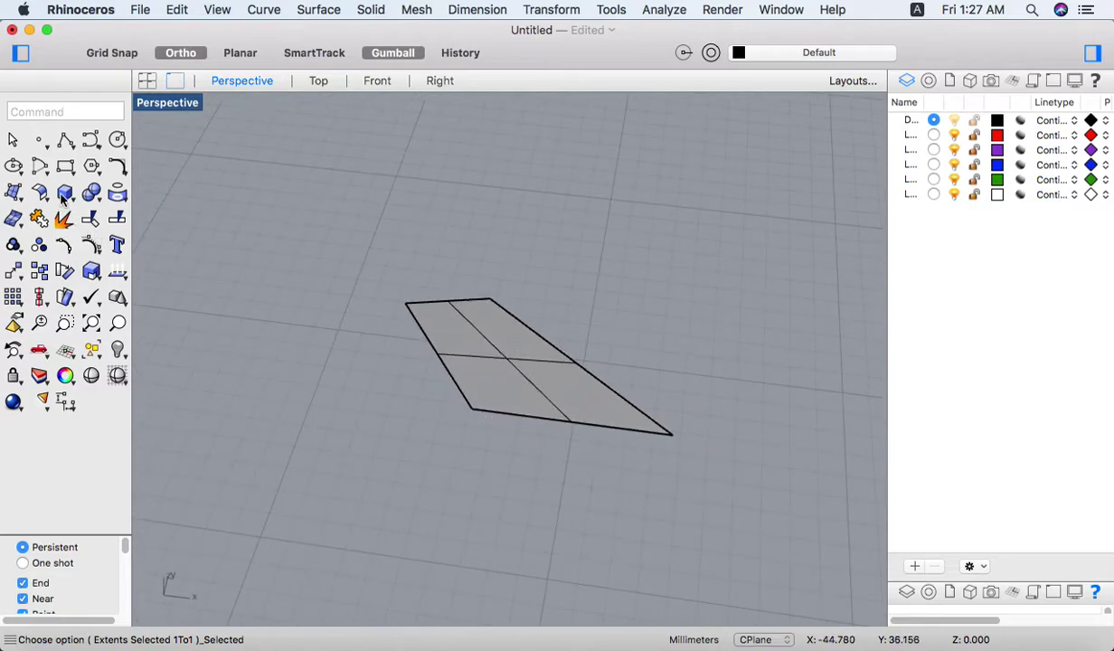
# Step: Draw a rectangle behind the four-corner surface in Perspective and fill it with a Patch surface
pyautogui.click(67, 167)
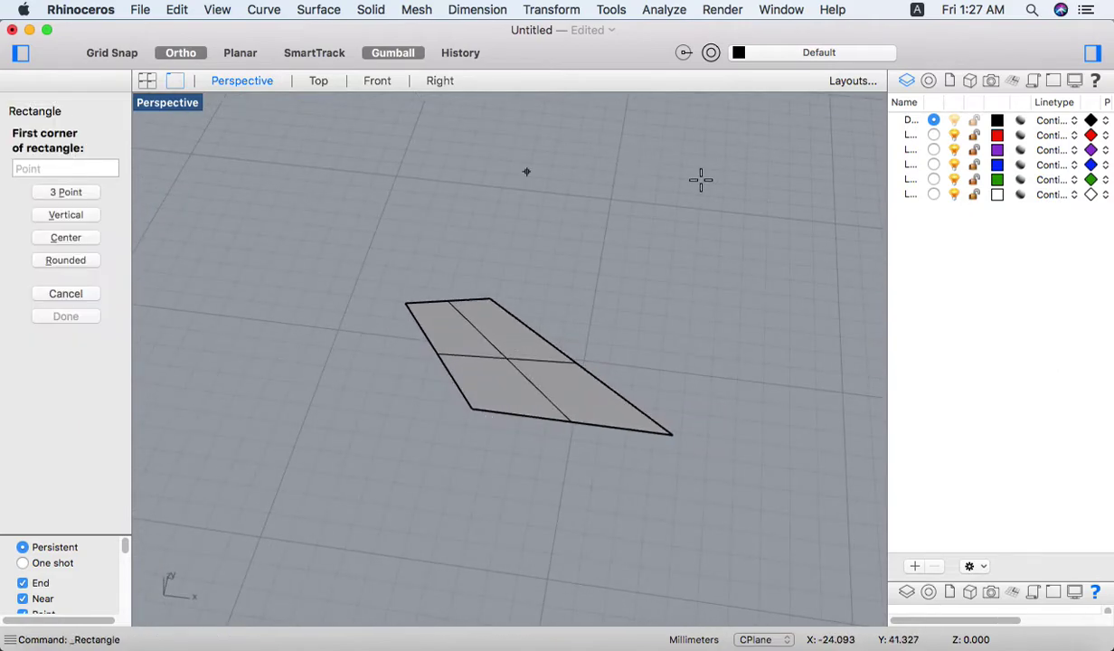
pyautogui.click(749, 137)
pyautogui.click(544, 293)
pyautogui.click(557, 231)
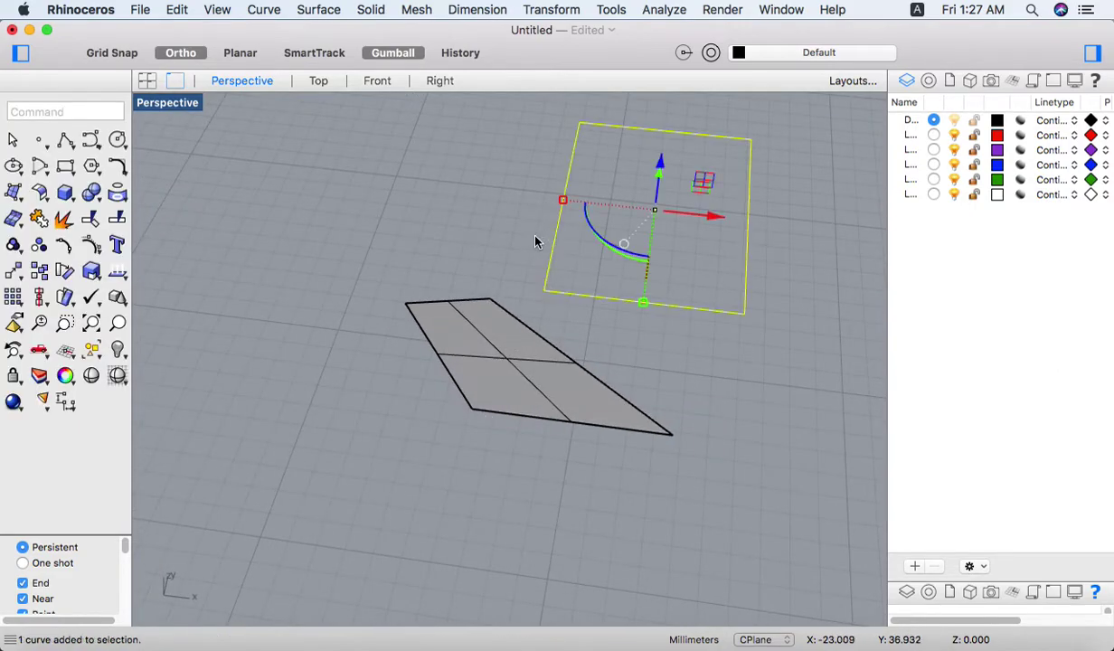
pyautogui.write('Patch')
pyautogui.press('Return')
pyautogui.click(605, 361)
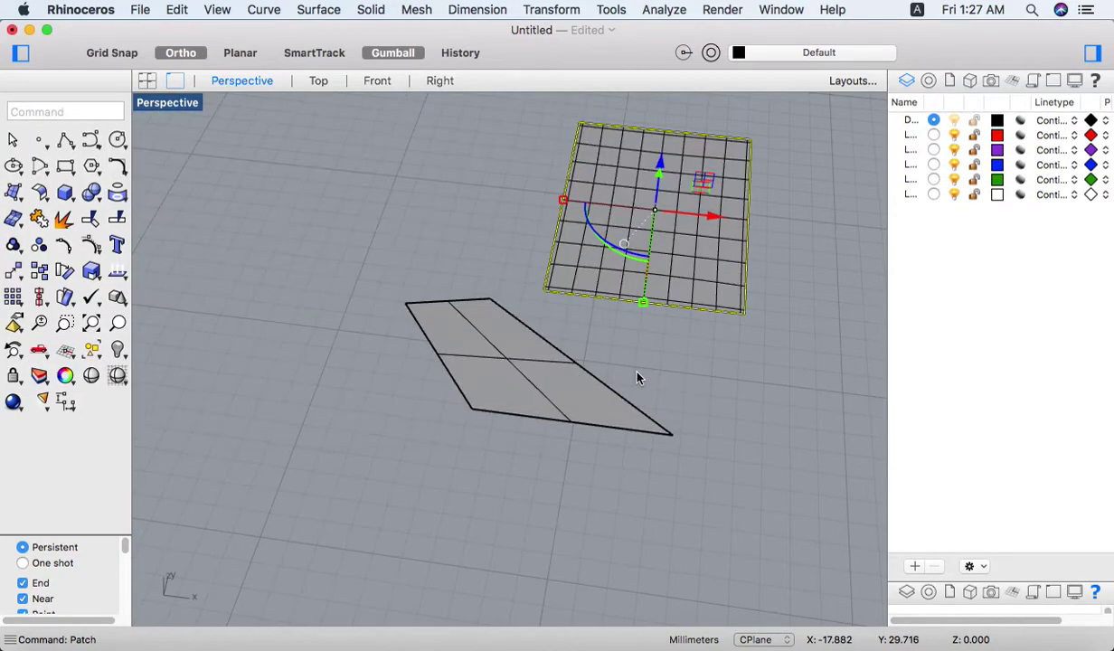
# Step: Delete the four-corner surface, keeping only the patched rectangle
pyautogui.click(537, 389)
pyautogui.press('Delete')
pyautogui.moveTo(668, 194); pyautogui.dragTo(510, 285, button='right')
pyautogui.click(568, 324)
pyautogui.press('Escape')
# Step: Extrude the patched surface with ExtrudeSrf to both sides as a solid, using a distance of 40 mm
pyautogui.write('ExtrudeCrv')
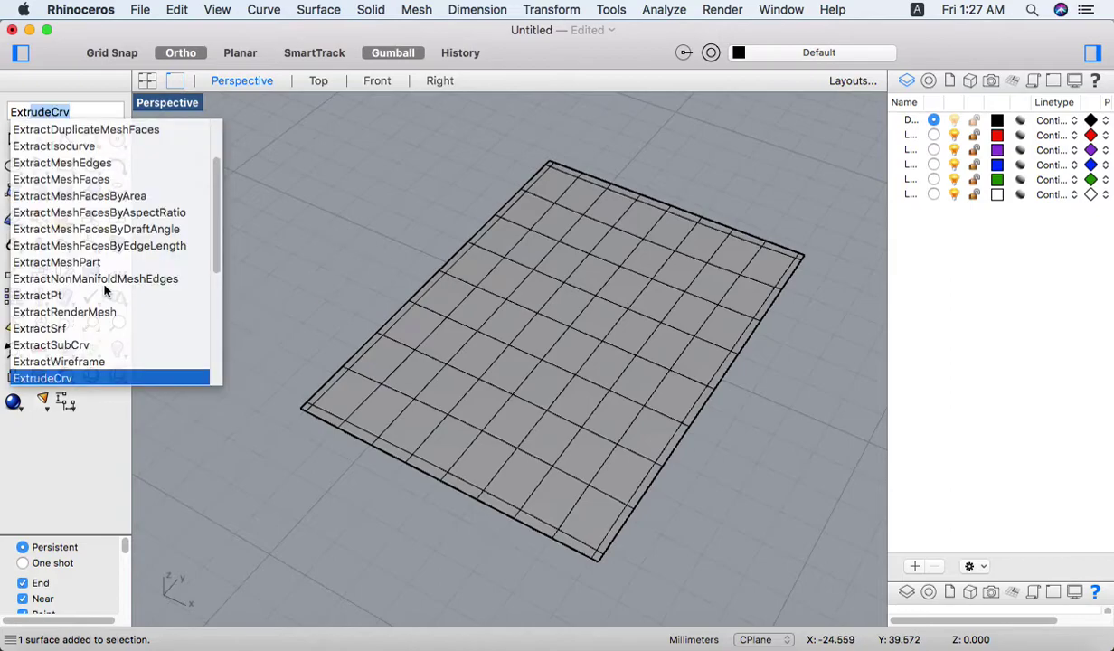
pyautogui.scroll(-4, 105, 289)
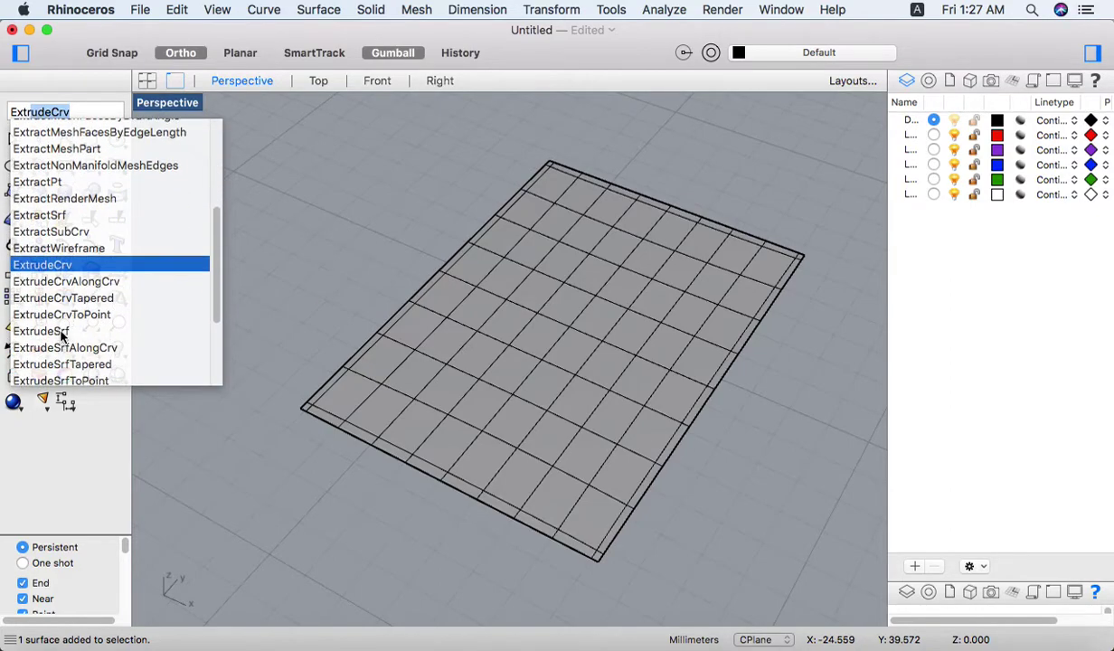
pyautogui.click(62, 332)
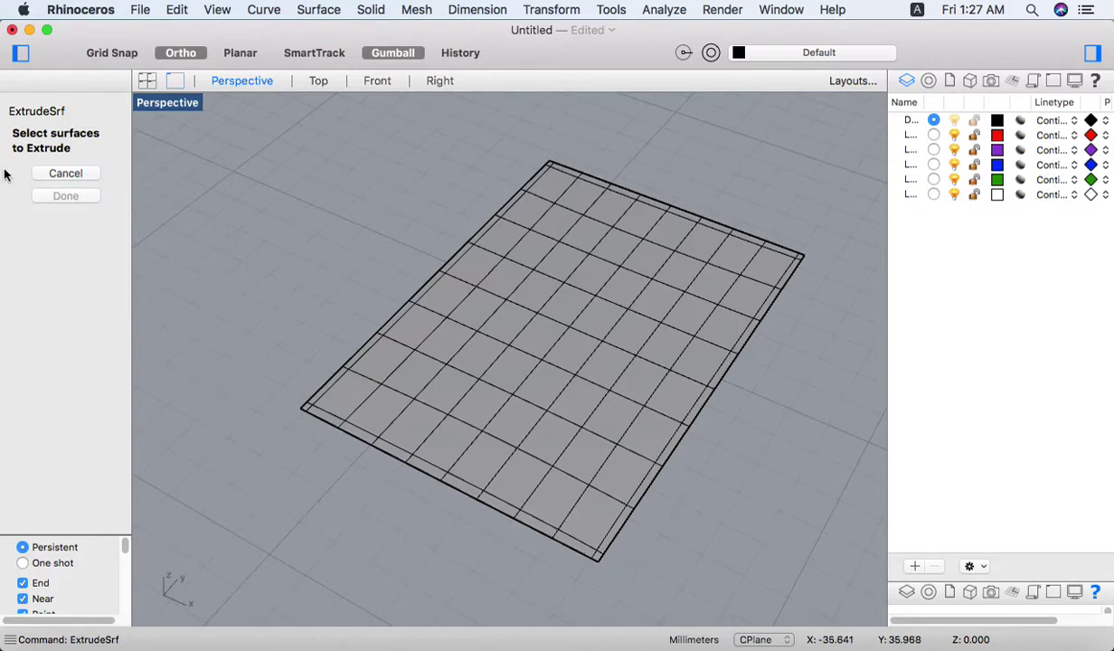
pyautogui.click(460, 297)
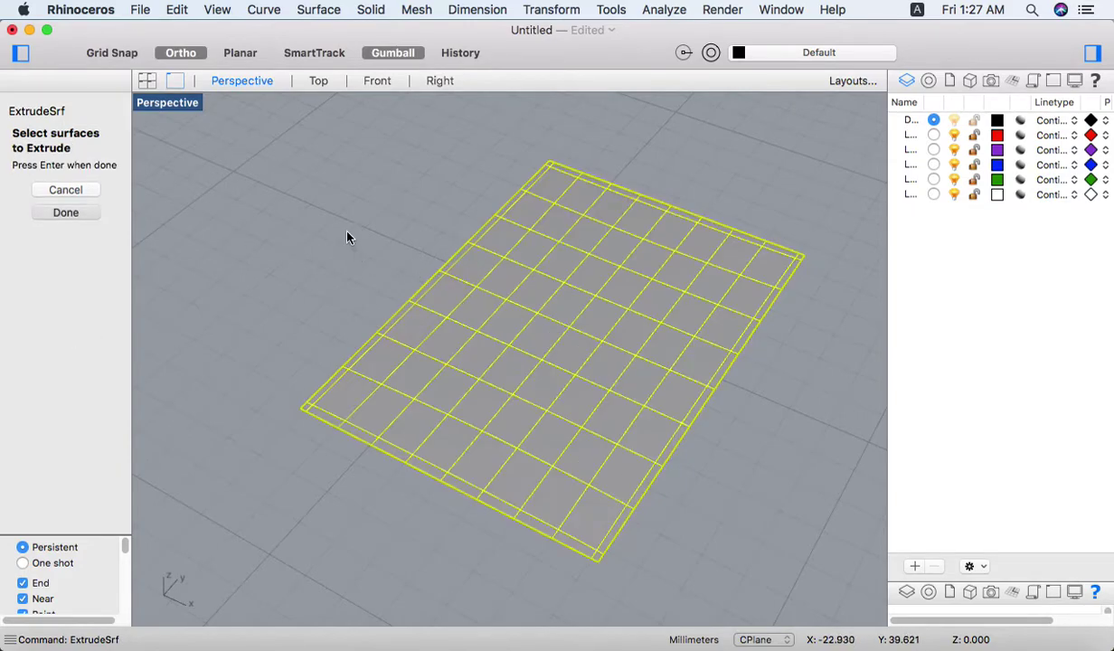
pyautogui.press('Return')
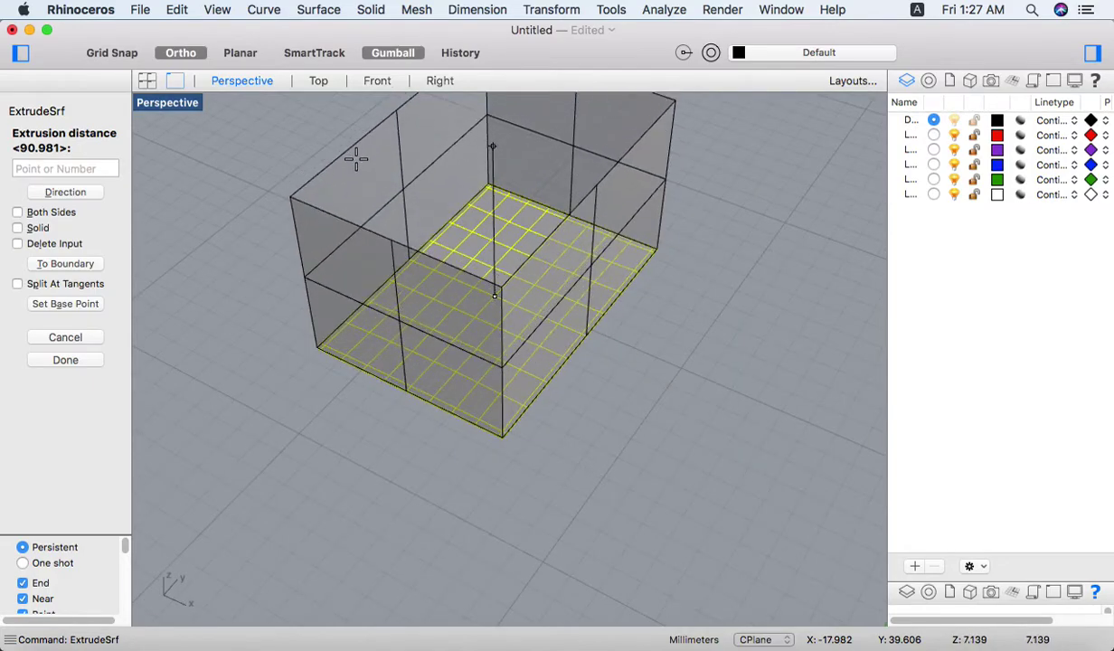
pyautogui.keyDown('shift'); pyautogui.moveTo(356, 158); pyautogui.dragTo(391, 258, button='right'); pyautogui.keyUp('shift')
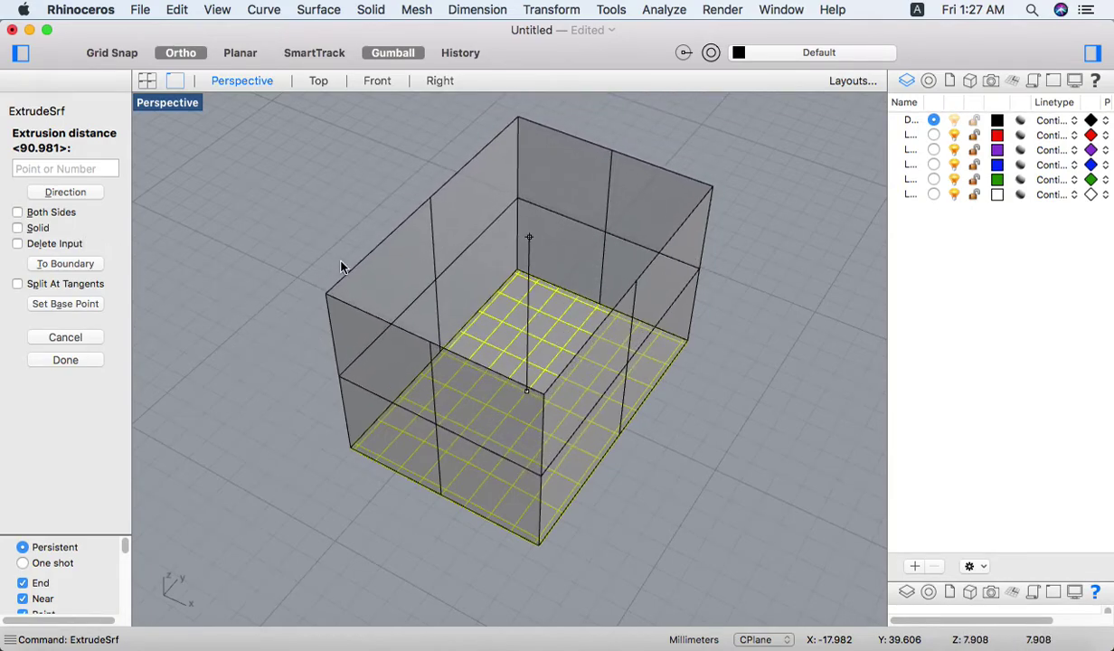
pyautogui.click(18, 212)
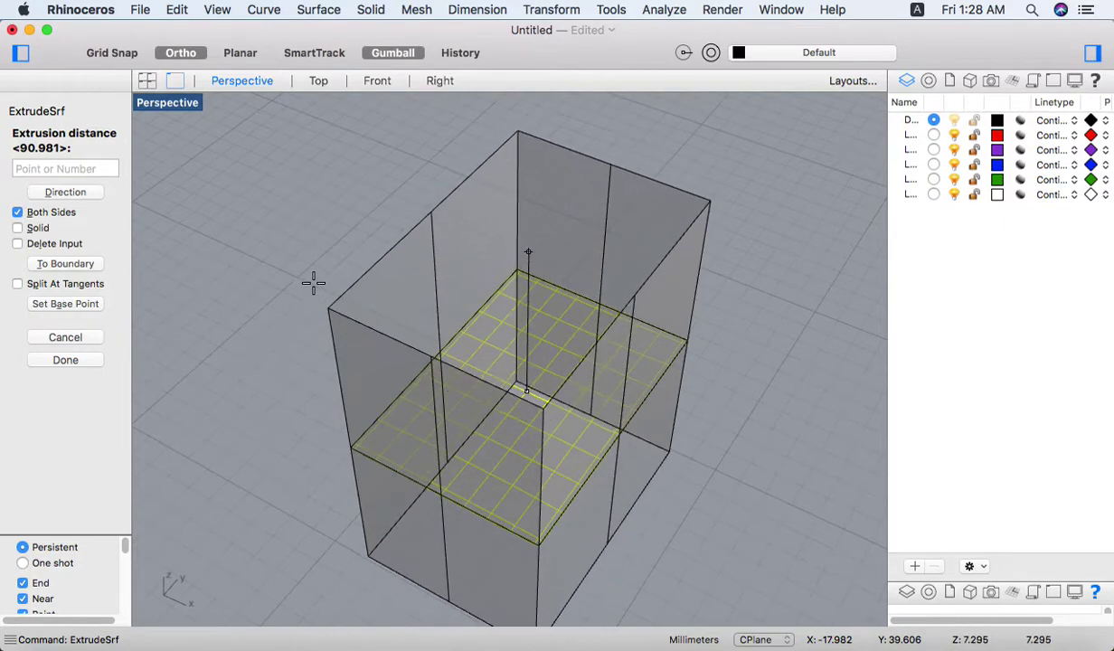
pyautogui.click(18, 228)
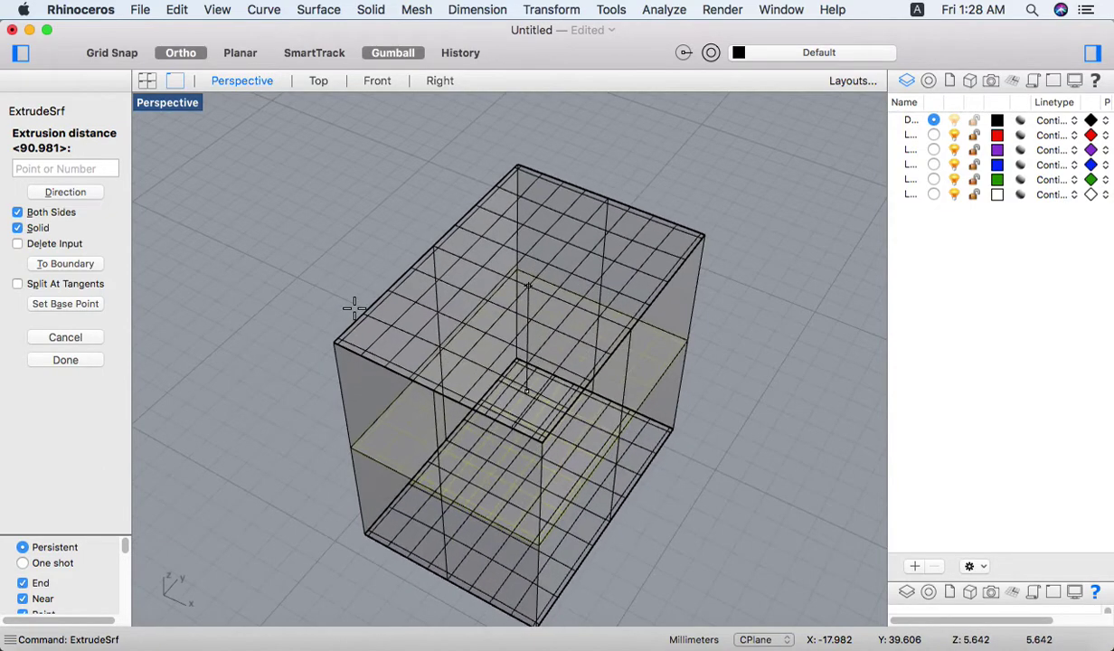
pyautogui.write('40')
pyautogui.press('Return')
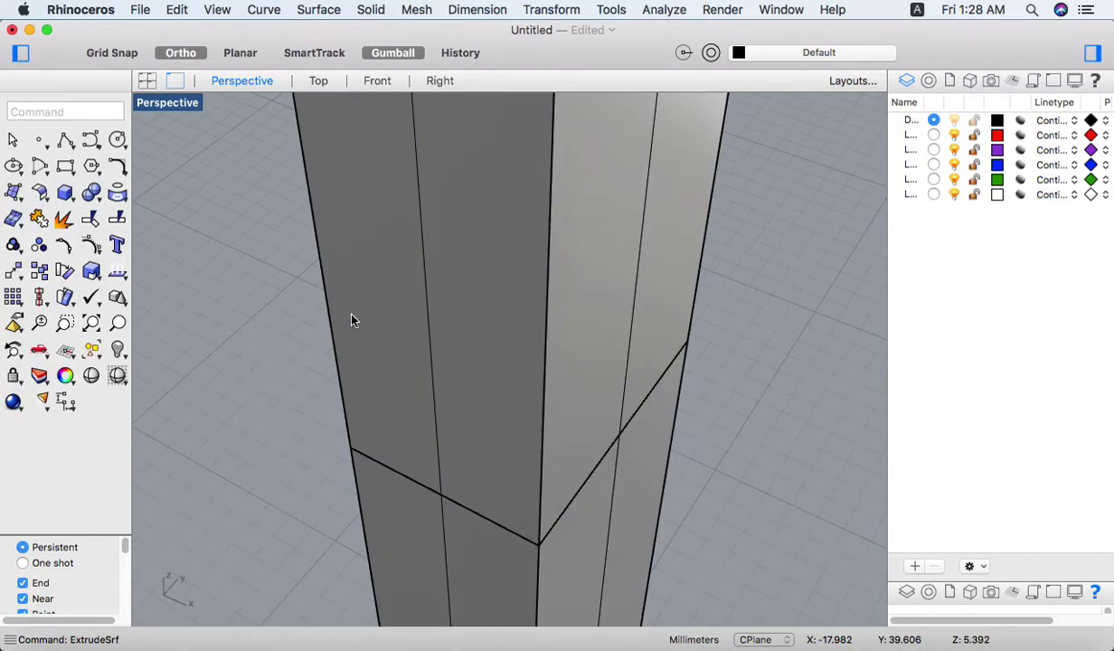
# Step: Select the tall extruded solid with its base surface, inspect it and undo the extrusion
pyautogui.scroll(-10, 352, 320)
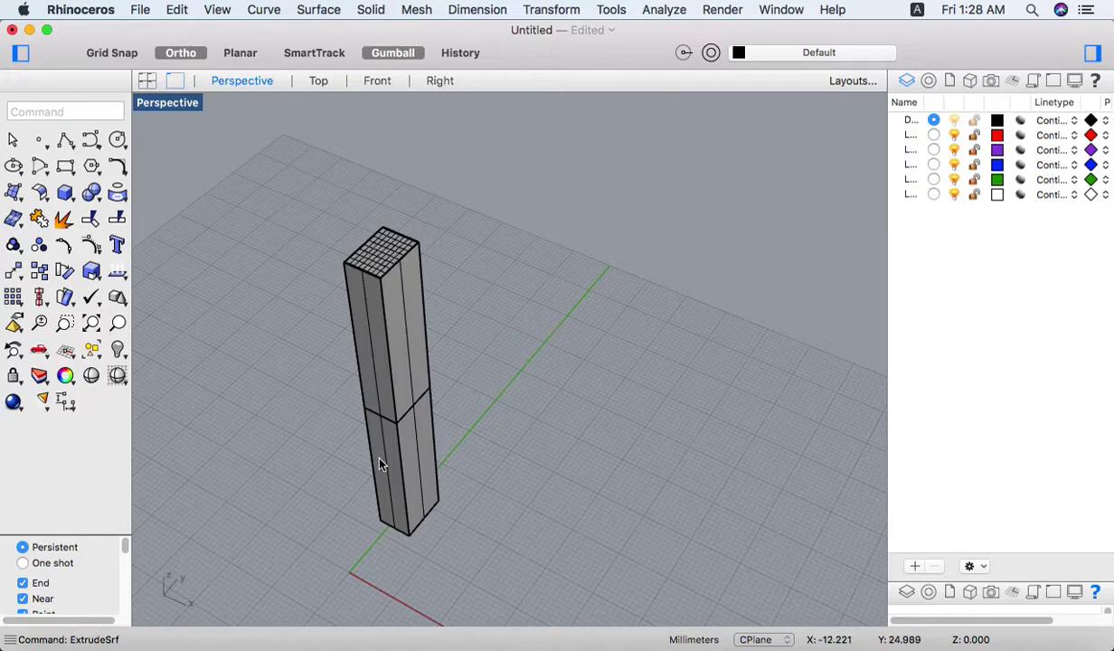
pyautogui.moveTo(462, 206); pyautogui.dragTo(382, 367)
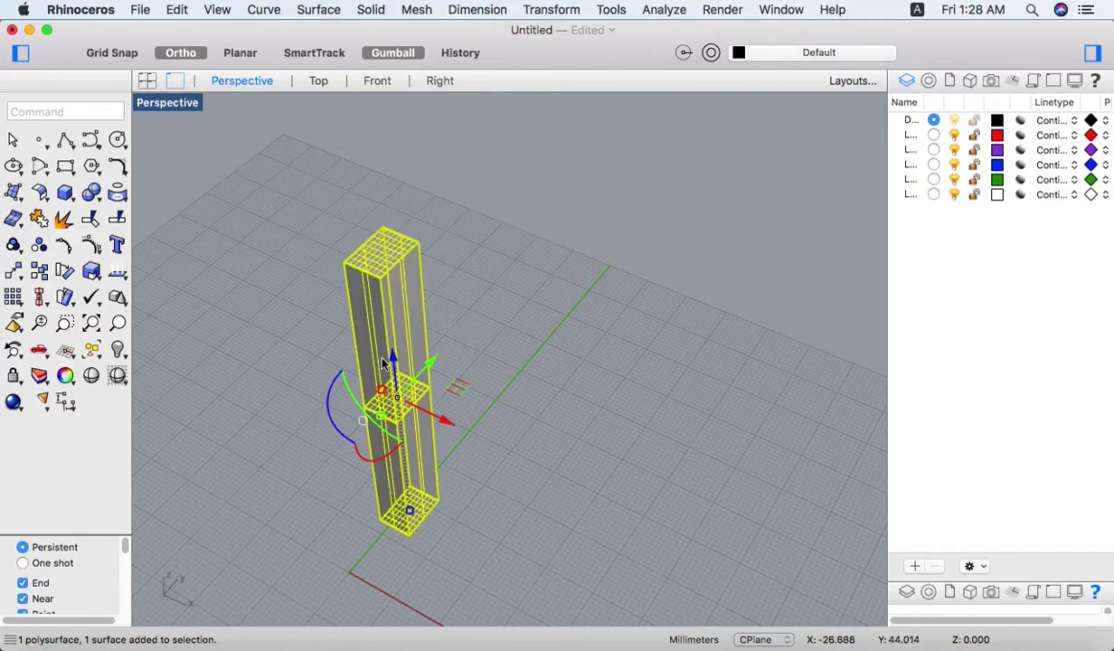
pyautogui.scroll(3, 356, 352)
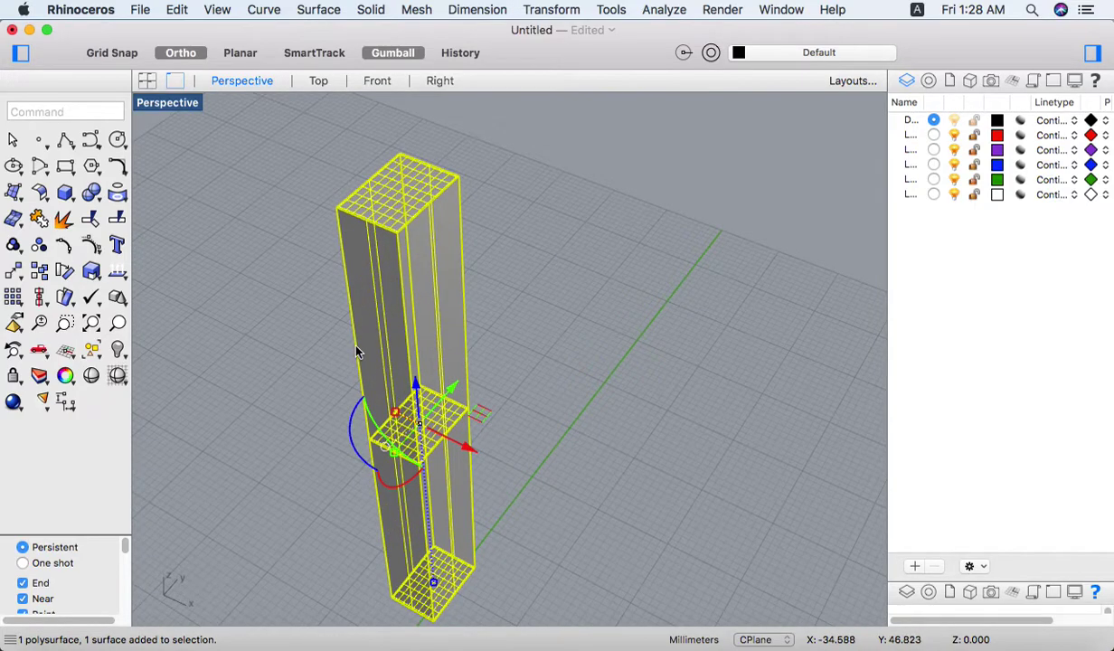
pyautogui.press('super+z')
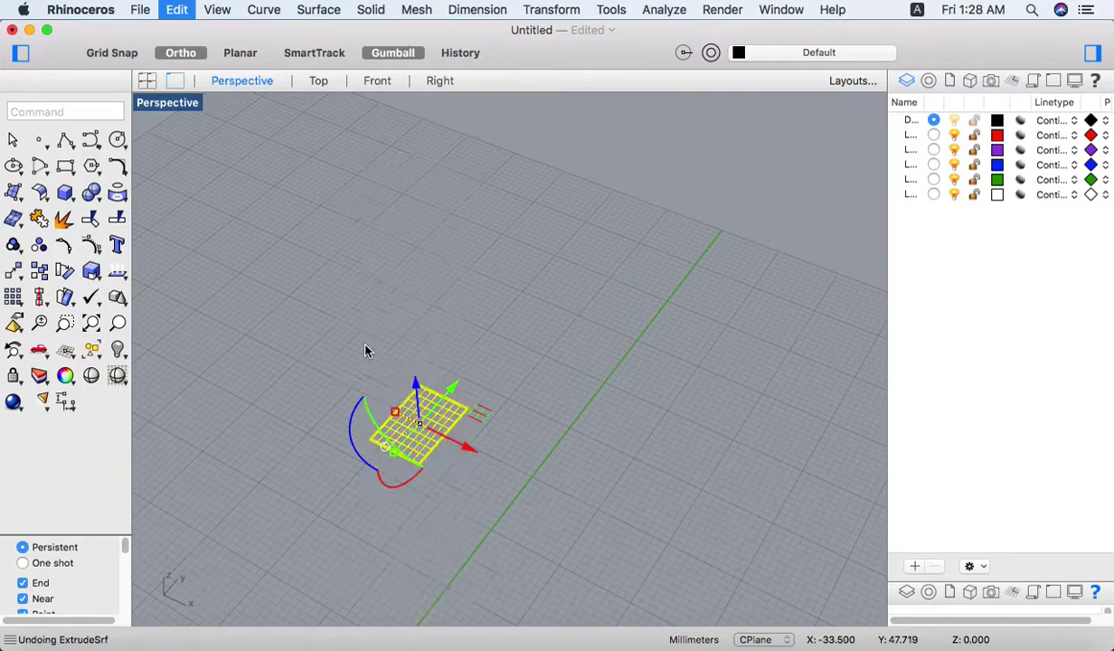
pyautogui.scroll(2, 319, 388)
pyautogui.scroll(3, 322, 389)
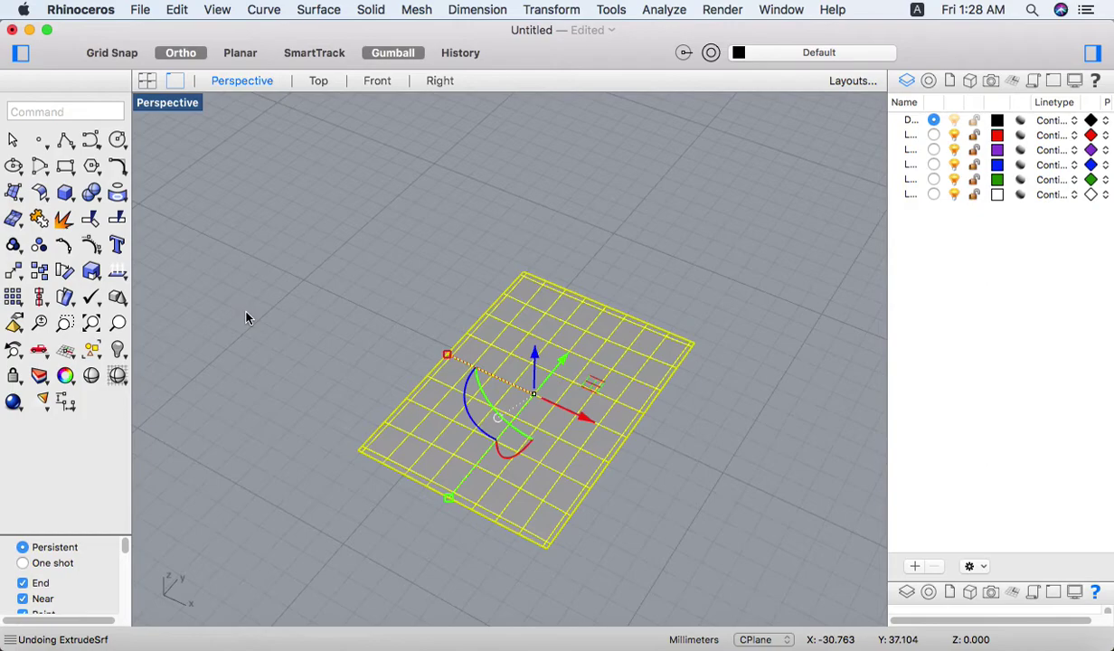
pyautogui.write('ExtrudeCrv')
pyautogui.scroll(-3, 112, 321)
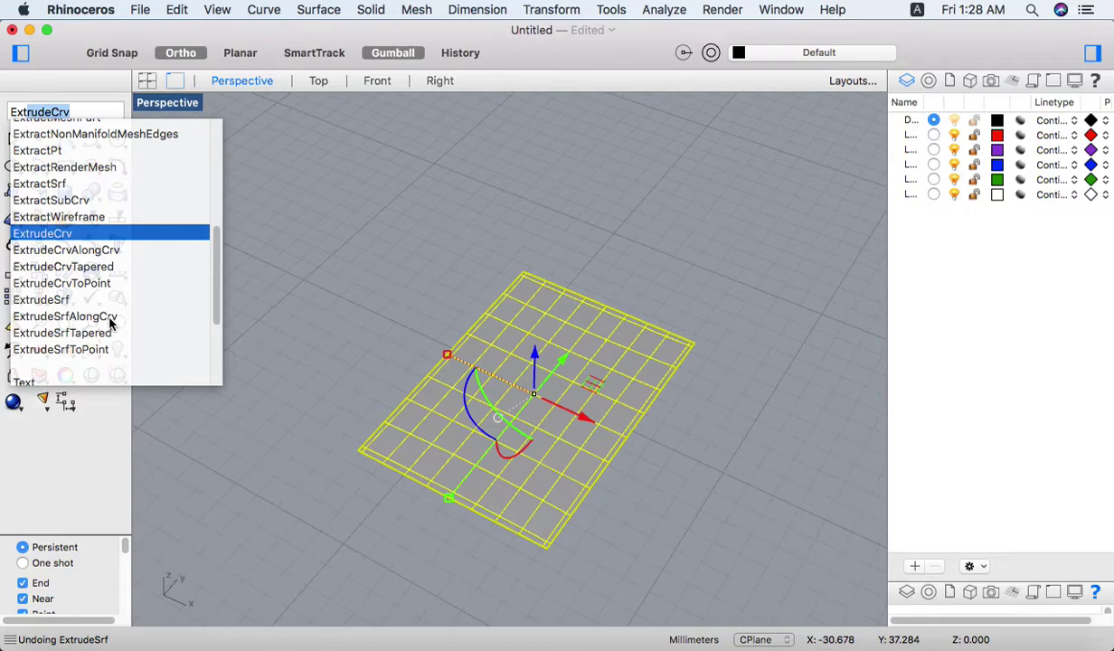
pyautogui.press('Return')
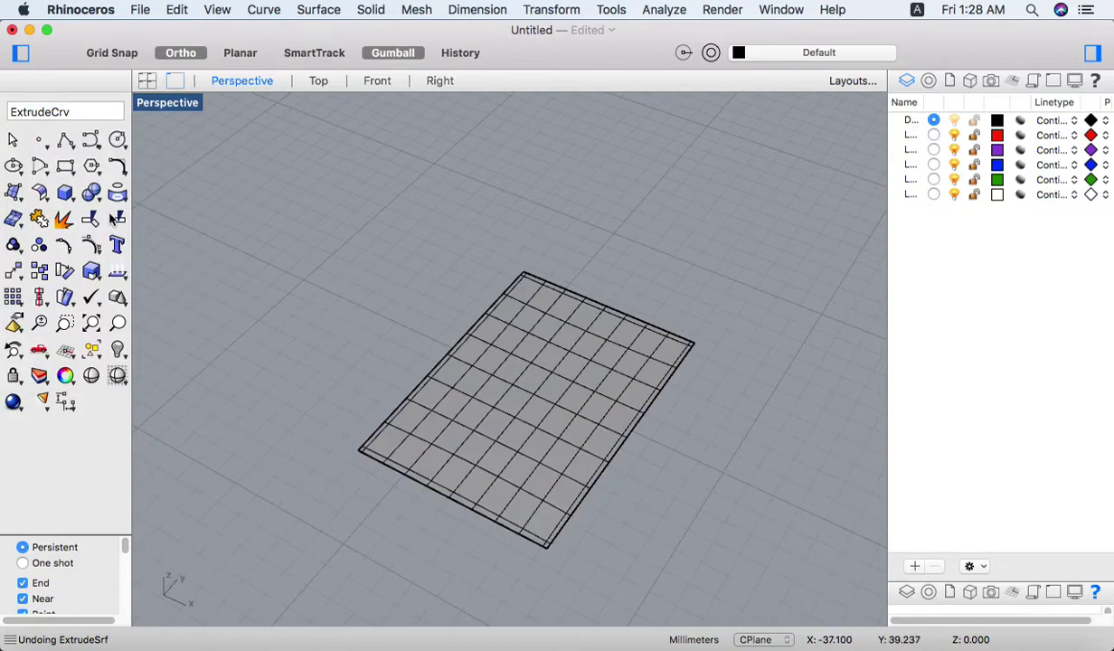
pyautogui.click(65, 141)
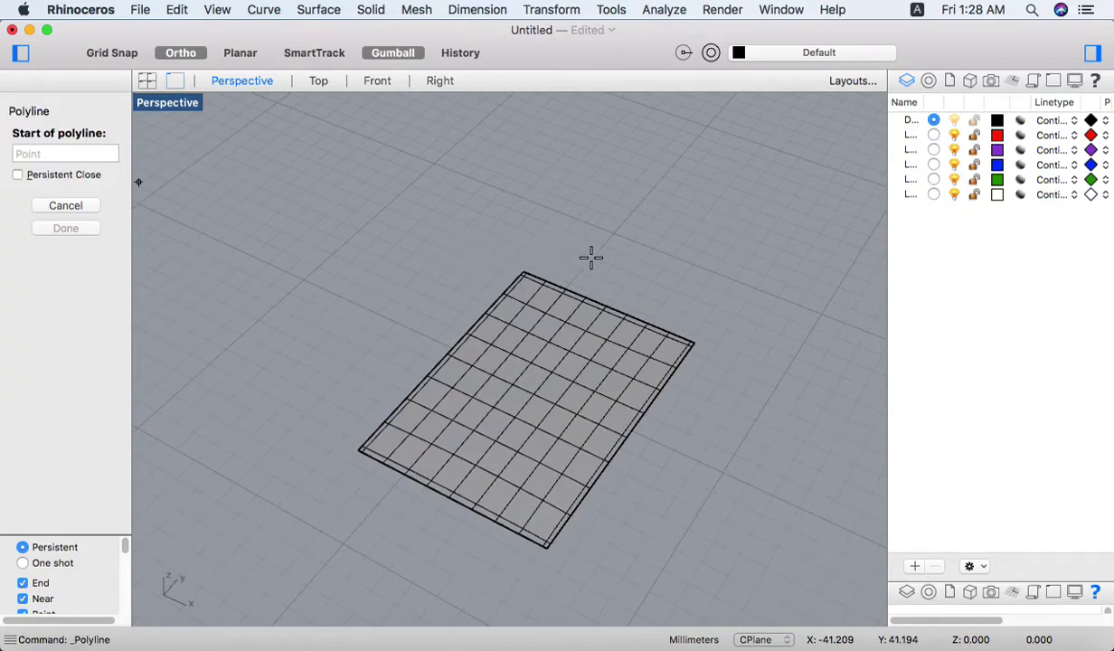
pyautogui.click(523, 261)
pyautogui.press('Return')
pyautogui.press('Return')
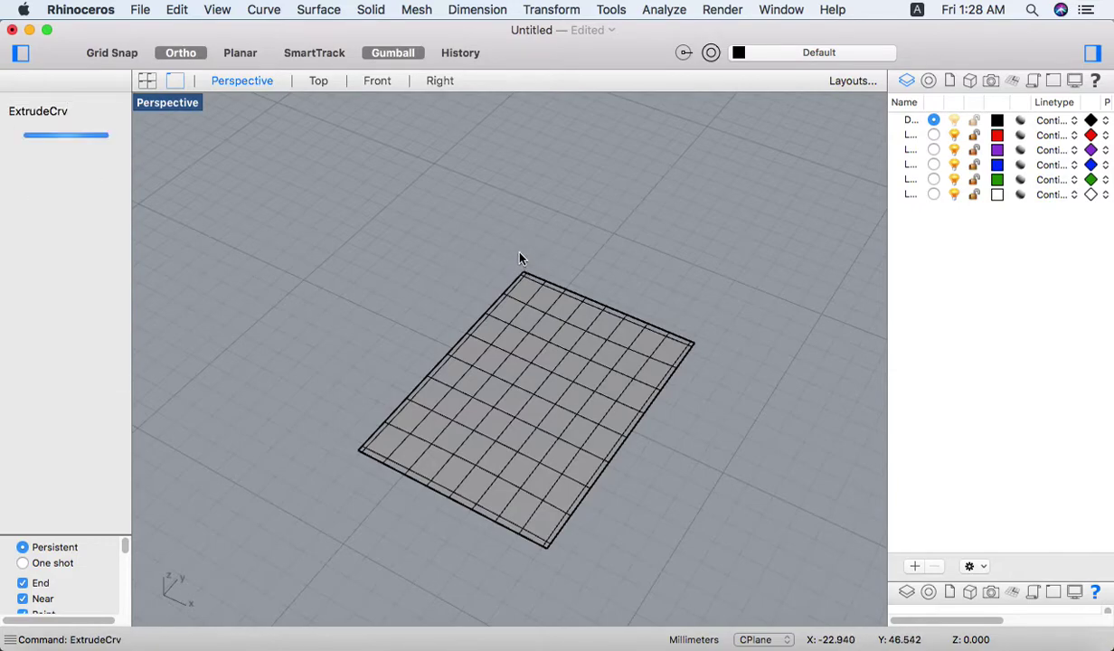
pyautogui.press('Escape')
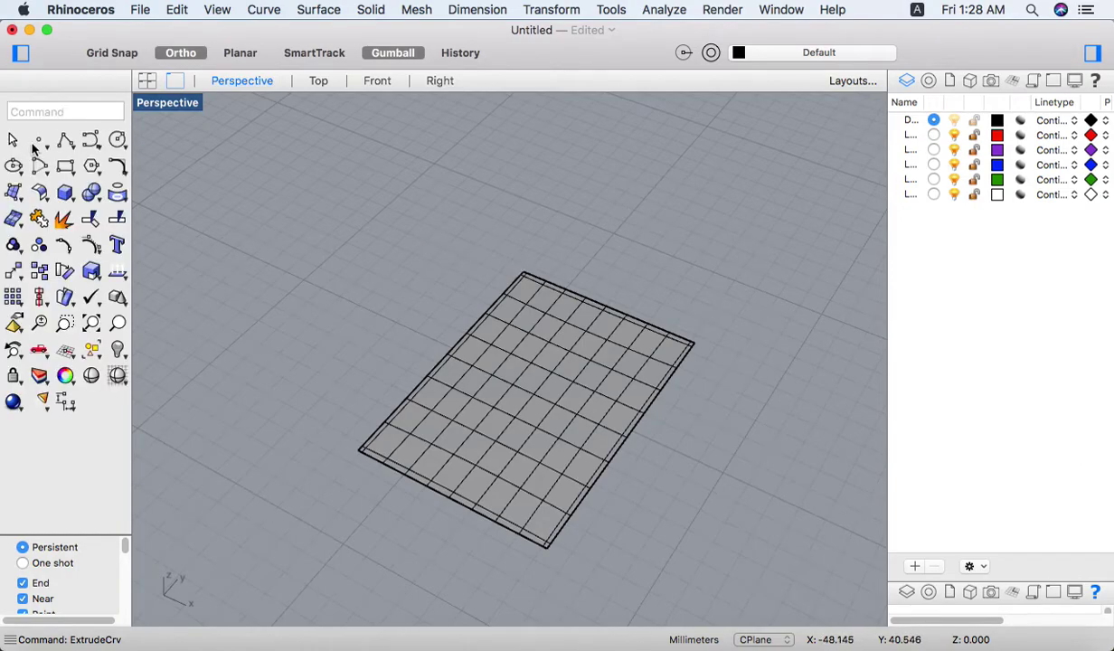
# Step: Draw a vertical line upward from the patched surface's corner, finishing it in the Front viewport, and select the line
pyautogui.click(66, 141)
pyautogui.click(523, 272)
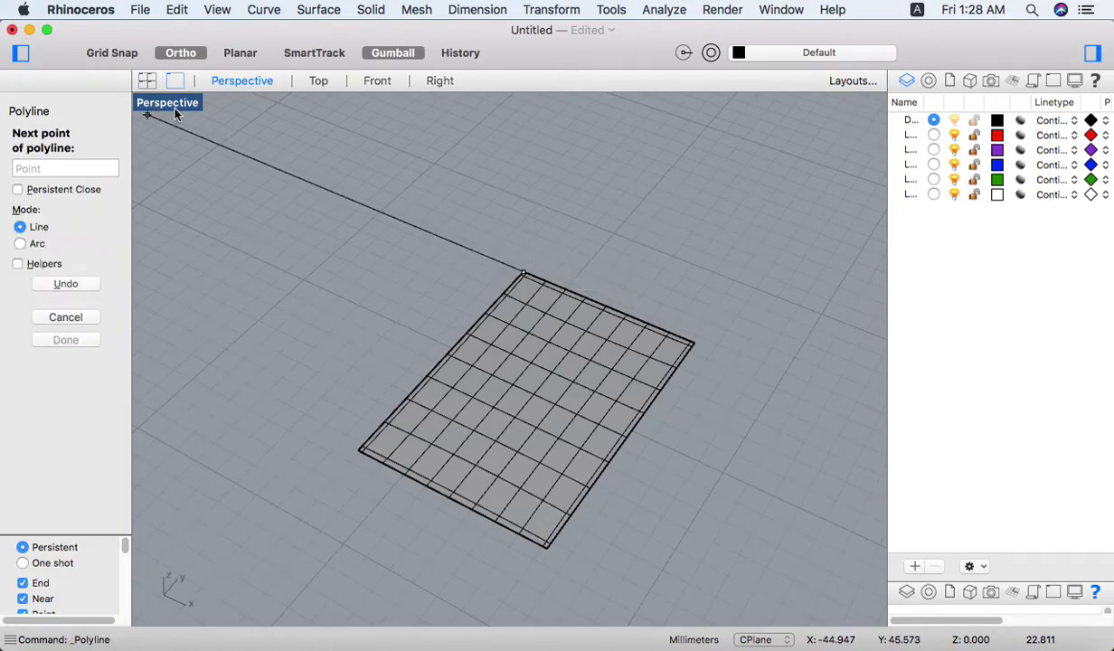
pyautogui.doubleClick(167, 102)
pyautogui.scroll(-2, 386, 452)
pyautogui.click(362, 441)
pyautogui.press('Return')
pyautogui.click(344, 493)
pyautogui.write('er')
pyautogui.press('BackSpace')
pyautogui.press('BackSpace')
pyautogui.write('Rectangle')
pyautogui.press('Return')
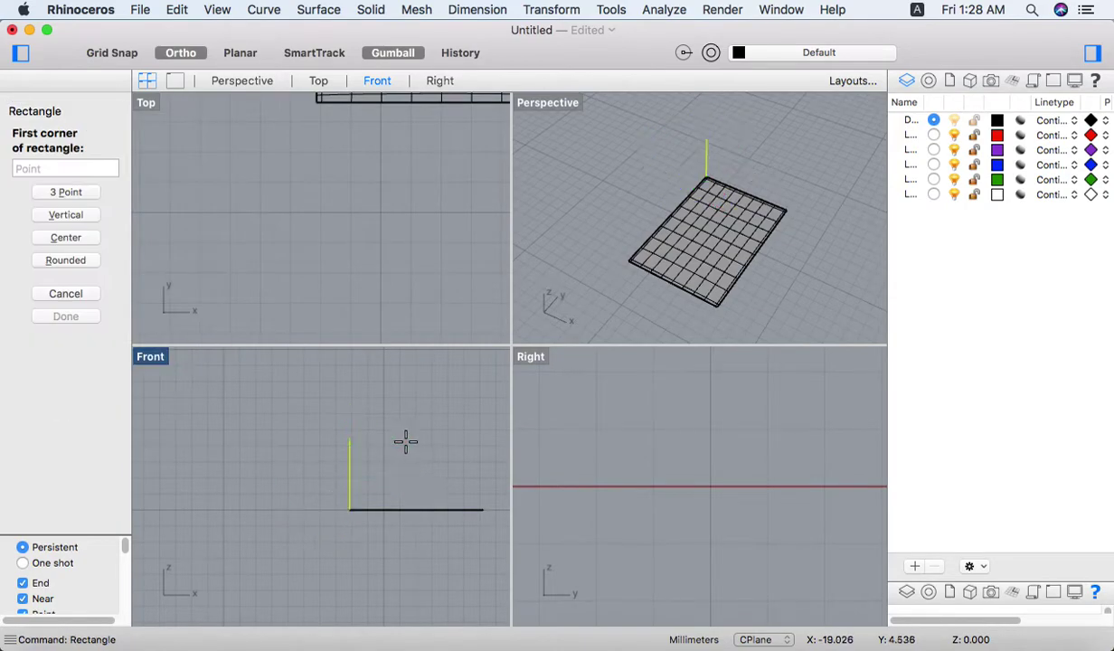
pyautogui.press('Escape')
# Step: Rebuild the vertical line with a point count of 4 and degree 3, deleting the input
pyautogui.write('rebuild')
pyautogui.press('Return')
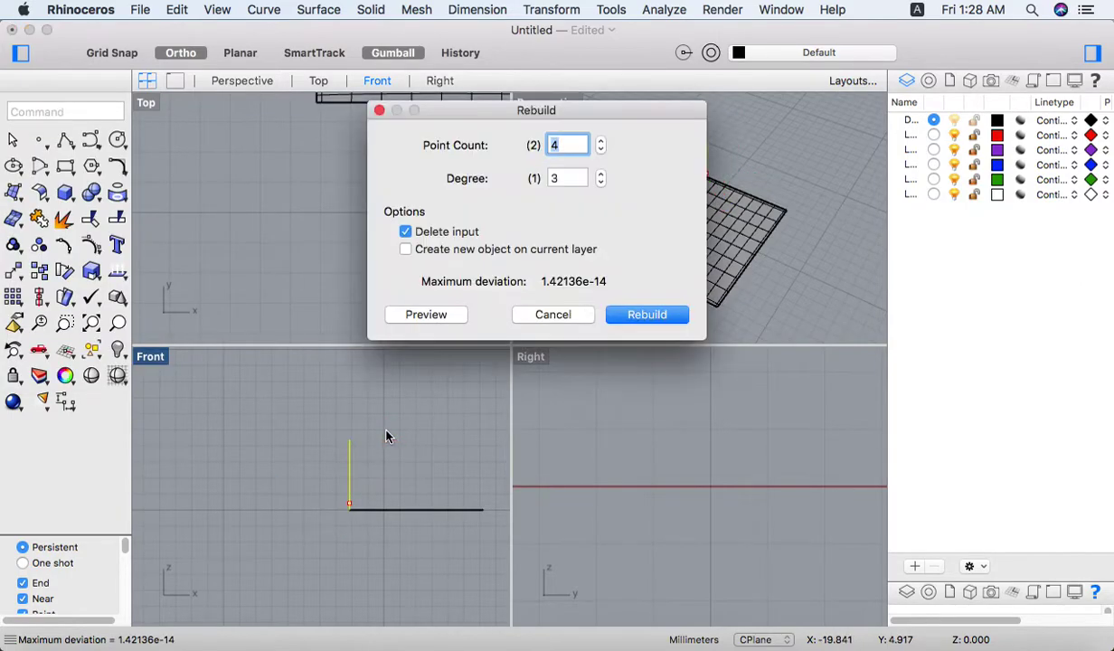
pyautogui.click(613, 317)
# Step: Show the rebuilt line's edit points and move the middle of it sideways in the Front viewport to bend it into an arc
pyautogui.write('ed')
pyautogui.press('Escape')
pyautogui.scroll(6, 349, 482)
pyautogui.click(308, 482)
pyautogui.moveTo(361, 475); pyautogui.dragTo(409, 469)
pyautogui.press('Escape')
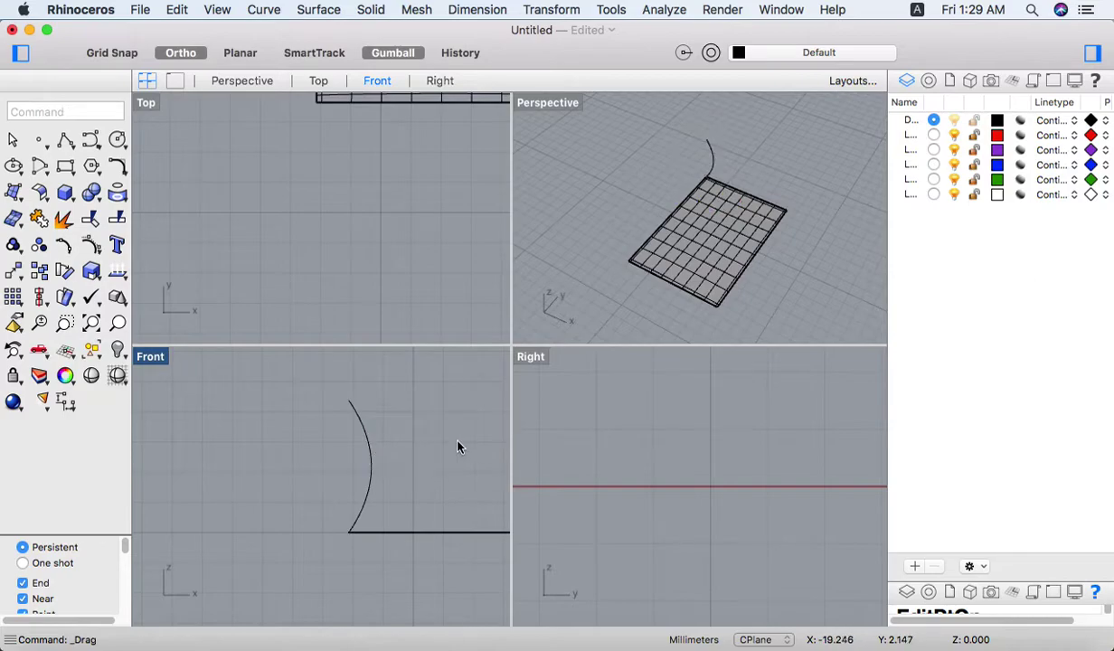
# Step: Extrude the patched surface along the arc with ExtrudeSrfAlongCrv in the maximized Perspective viewport and inspect the curved walls
pyautogui.doubleClick(533, 109)
pyautogui.moveTo(506, 336); pyautogui.dragTo(574, 373, button='right')
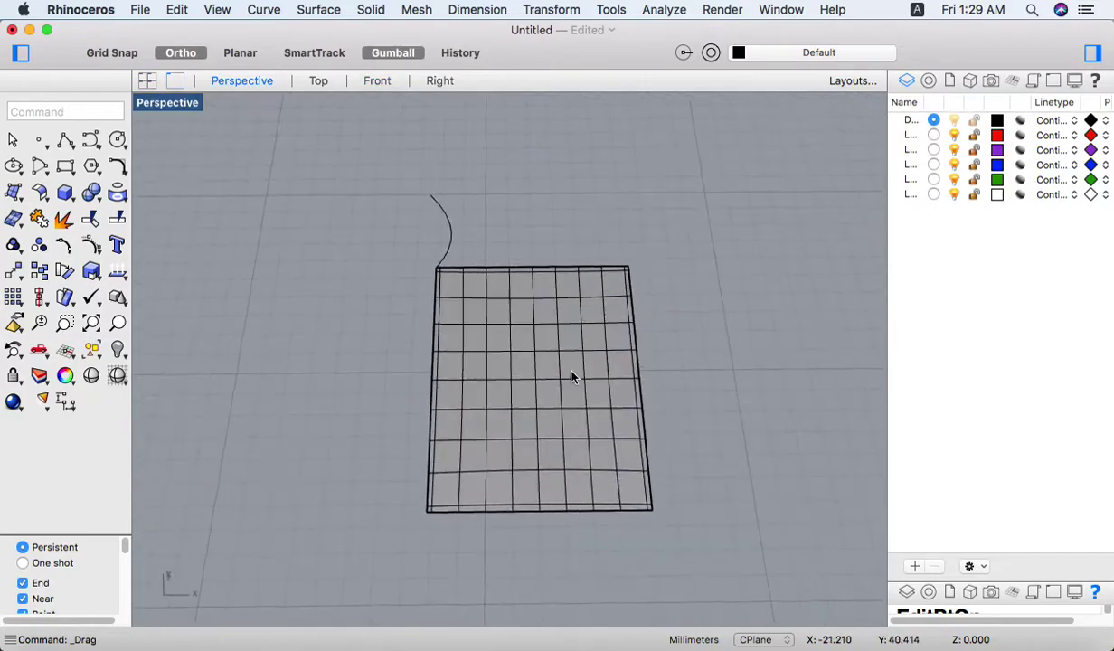
pyautogui.scroll(4, 544, 350)
pyautogui.write('extr')
pyautogui.scroll(-3, 117, 348)
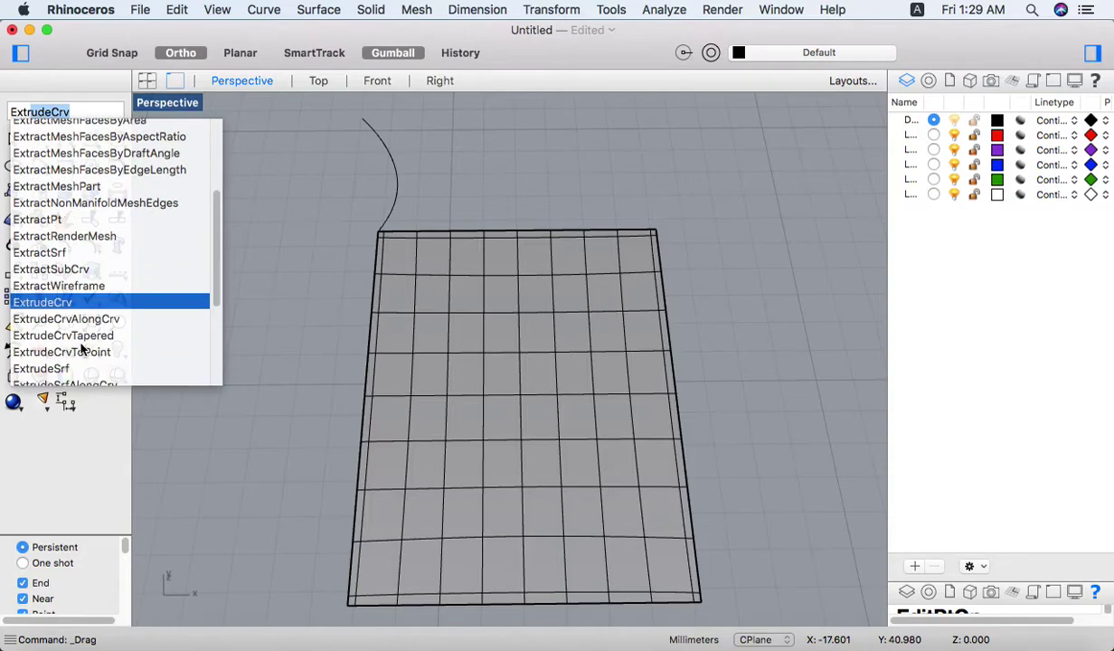
pyautogui.scroll(-3, 88, 347)
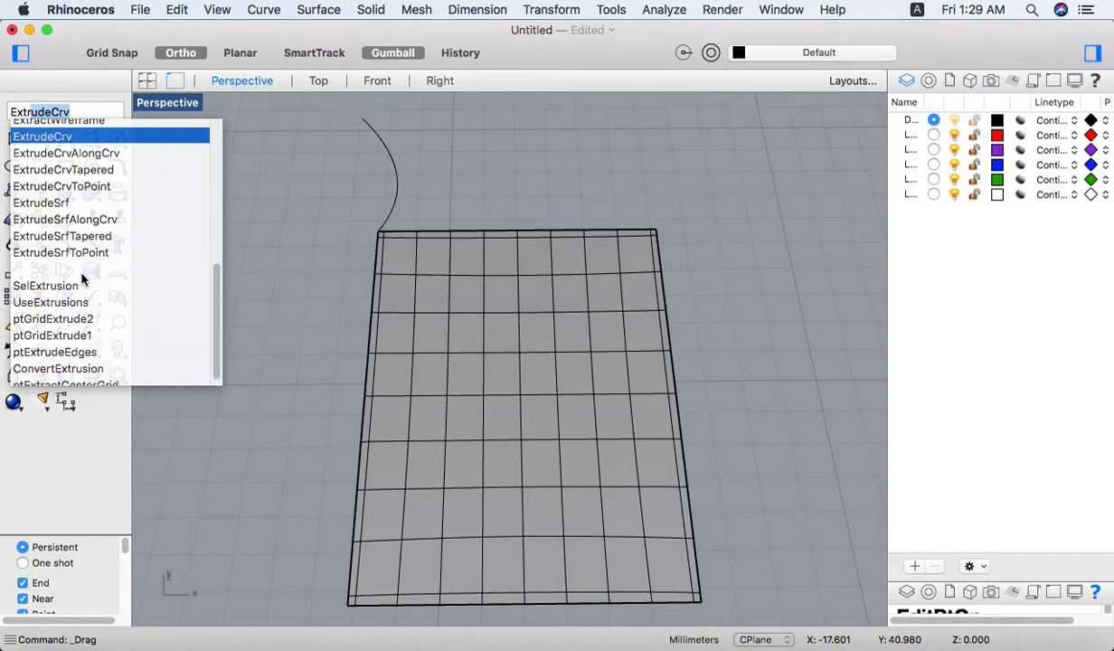
pyautogui.click(102, 223)
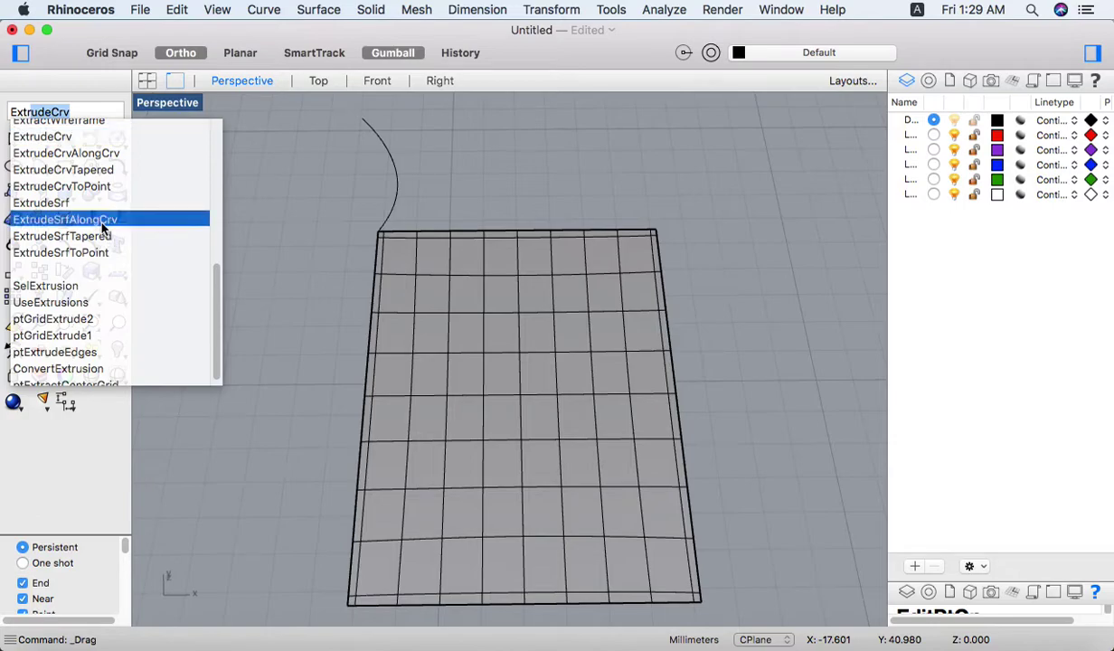
pyautogui.press('Return')
pyautogui.click(467, 385)
pyautogui.press('Return')
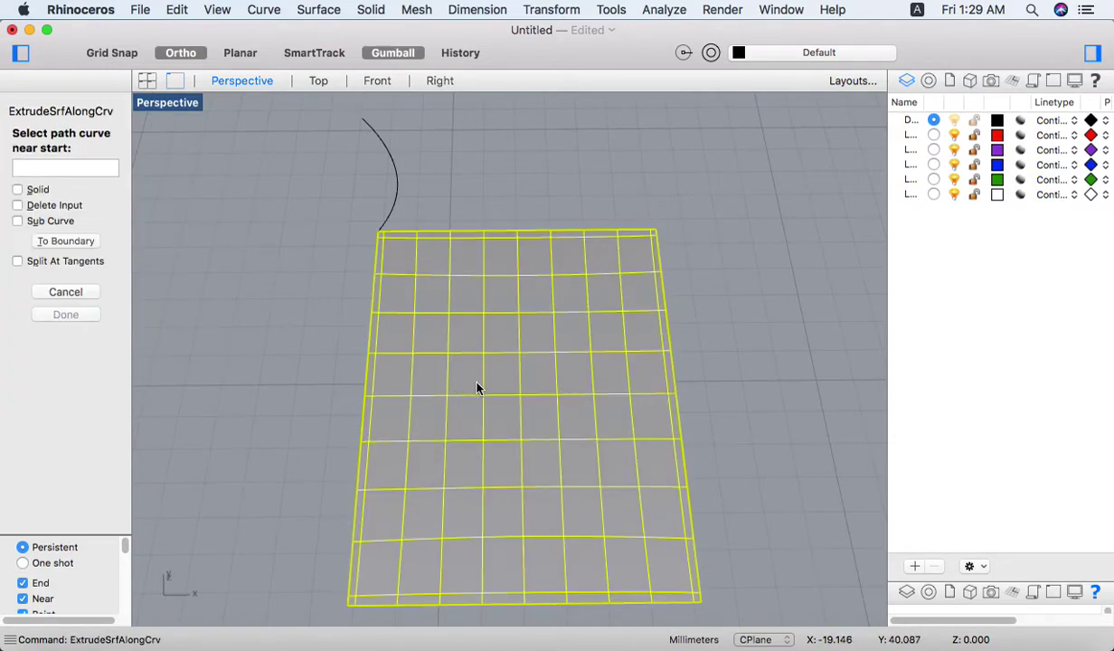
pyautogui.click(398, 184)
pyautogui.moveTo(509, 454); pyautogui.dragTo(545, 391, button='right')
pyautogui.scroll(-5, 545, 391)
pyautogui.scroll(8, 534, 359)
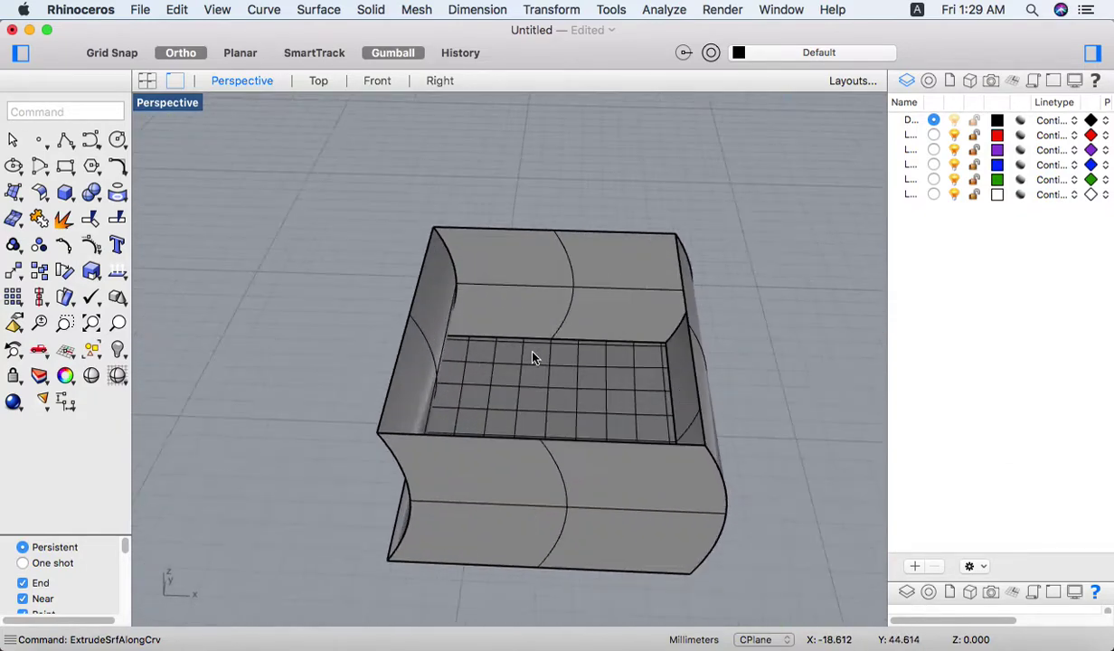
# Step: Undo the extrusion along the curve and delete the arc path
pyautogui.press('super+z')
pyautogui.click(434, 269)
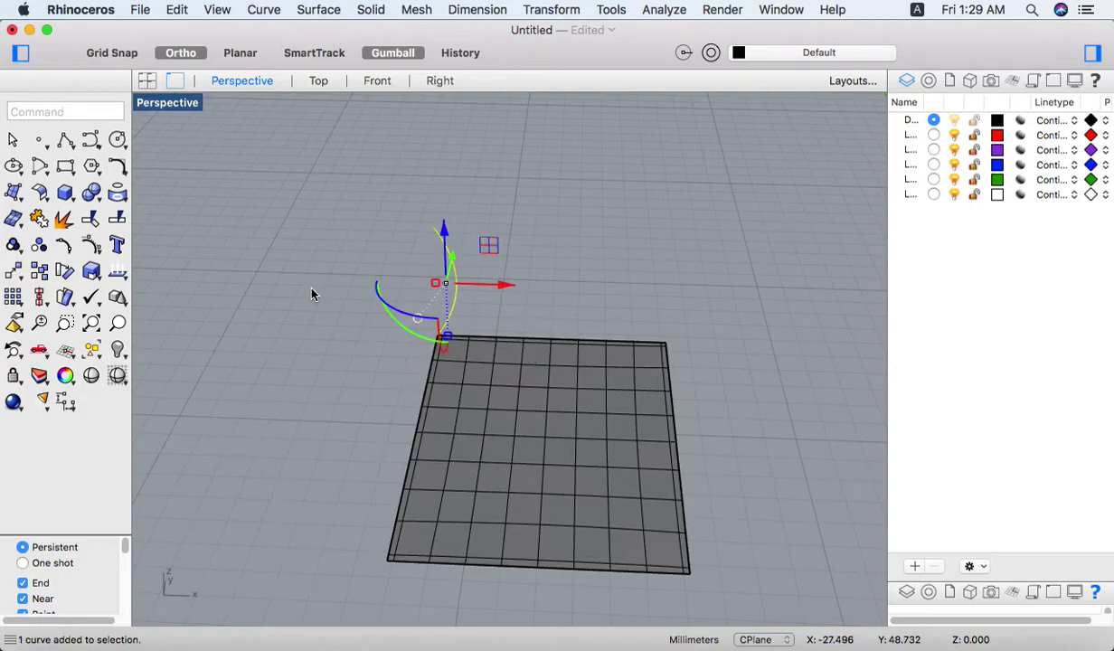
pyautogui.press('Delete')
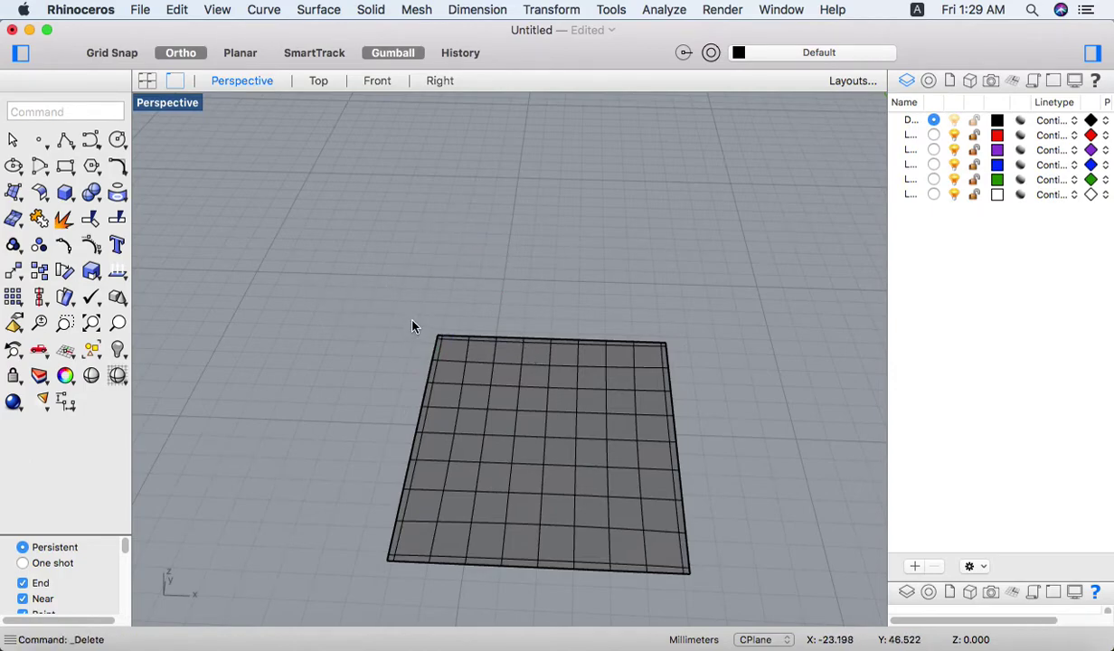
# Step: Draw a degree 3 wavy control-point curve with two crests in the Front viewport, with Ortho off while placing its points
pyautogui.click(149, 81)
pyautogui.click(91, 140)
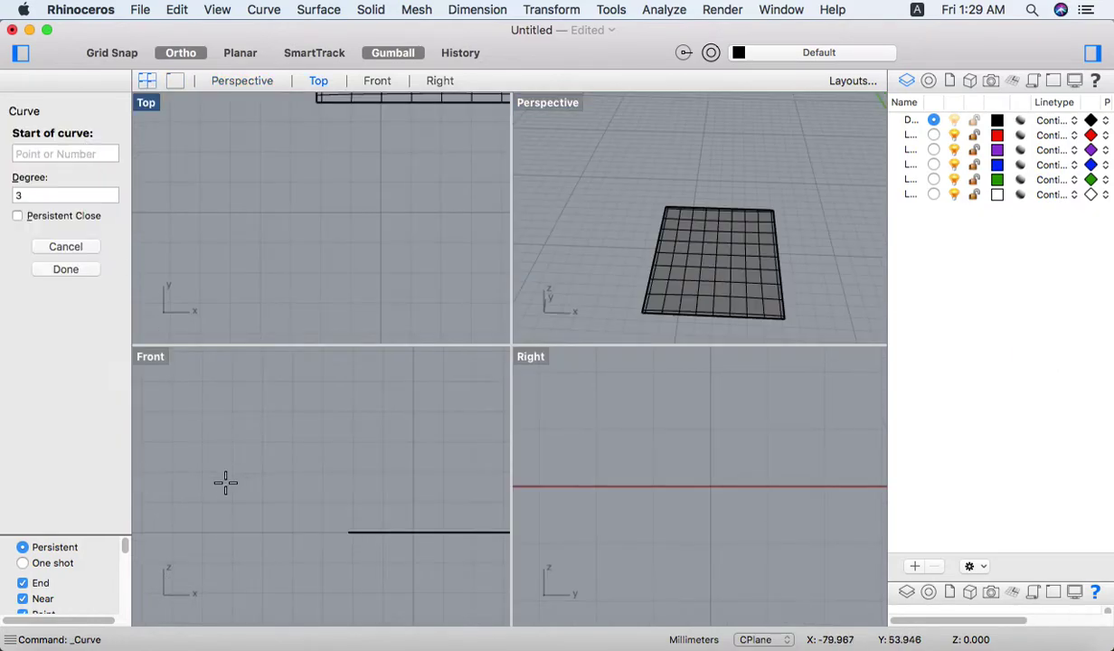
pyautogui.click(227, 504)
pyautogui.press('F8')
pyautogui.click(274, 437)
pyautogui.click(314, 484)
pyautogui.click(348, 504)
pyautogui.click(389, 487)
pyautogui.click(418, 425)
pyautogui.click(472, 450)
pyautogui.click(471, 409)
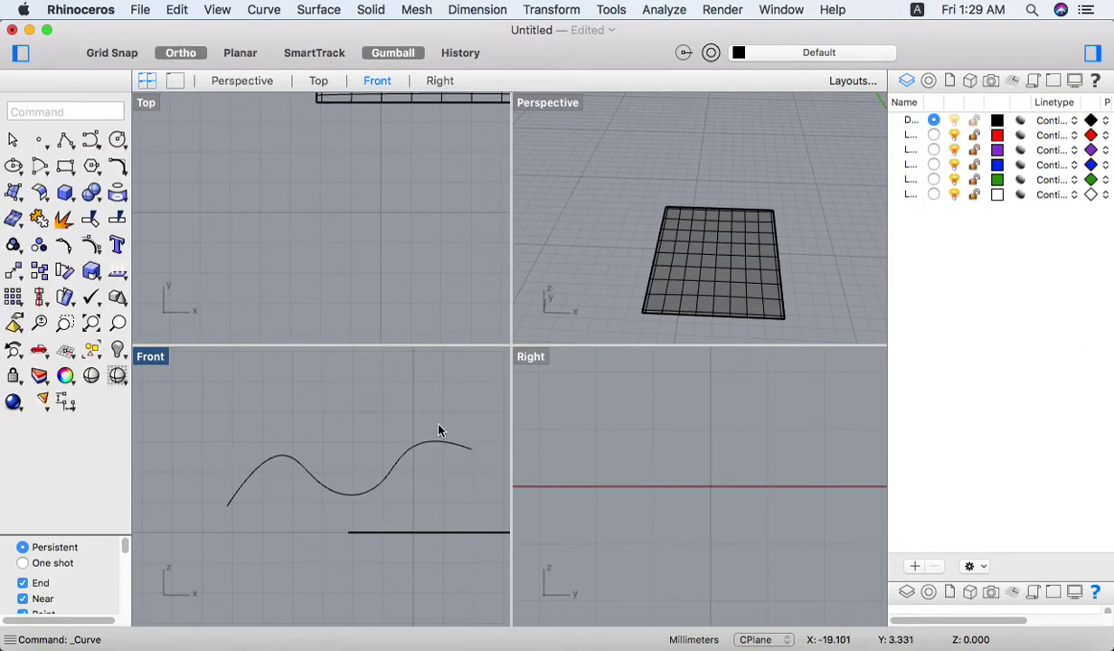
# Step: Extrude the wavy curve into a surface with ExtrudeCrv, setting the direction horizontally along the Y axis, away from the patched surface
pyautogui.doubleClick(563, 103)
pyautogui.moveTo(387, 259); pyautogui.dragTo(560, 303, button='right')
pyautogui.scroll(-12, 560, 300)
pyautogui.scroll(8, 664, 368)
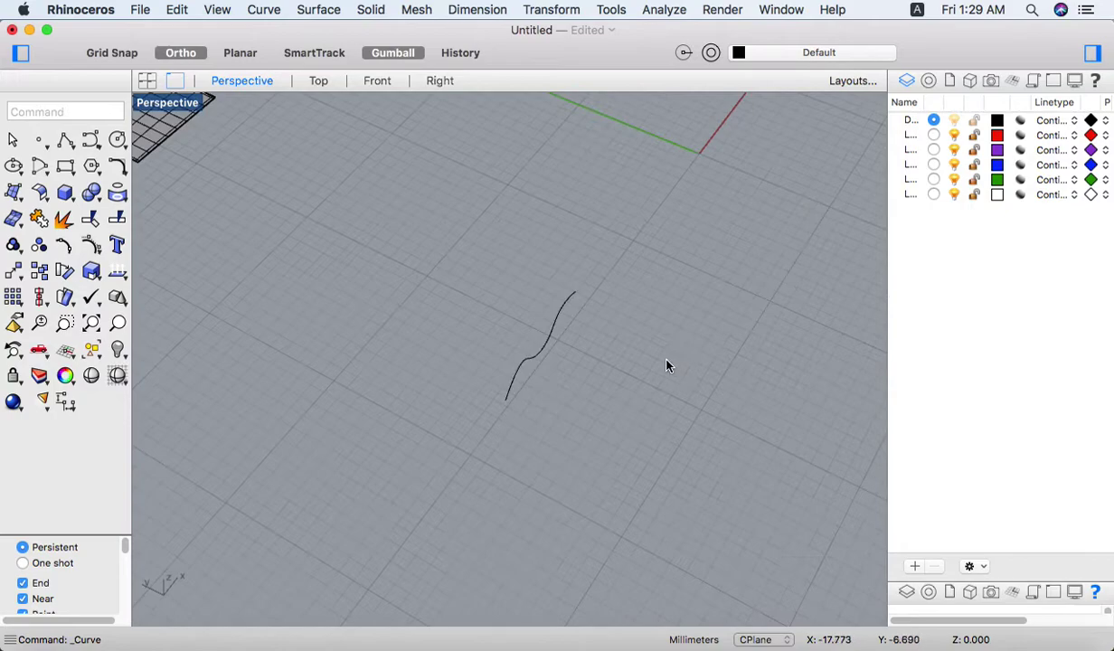
pyautogui.moveTo(404, 387); pyautogui.dragTo(406, 386)
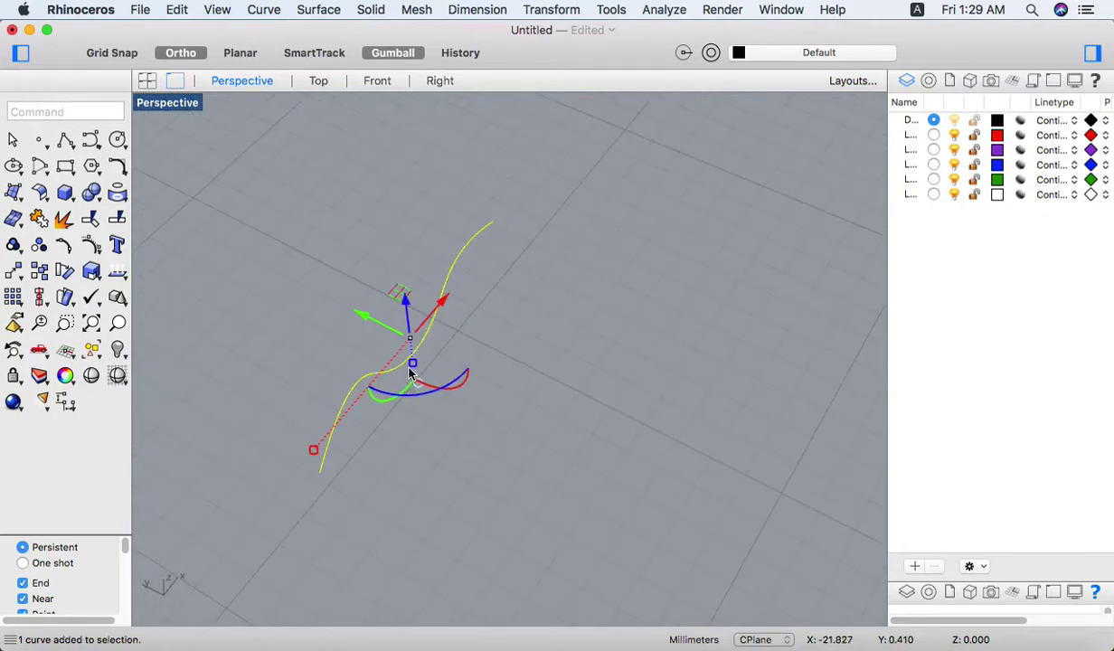
pyautogui.write('ext')
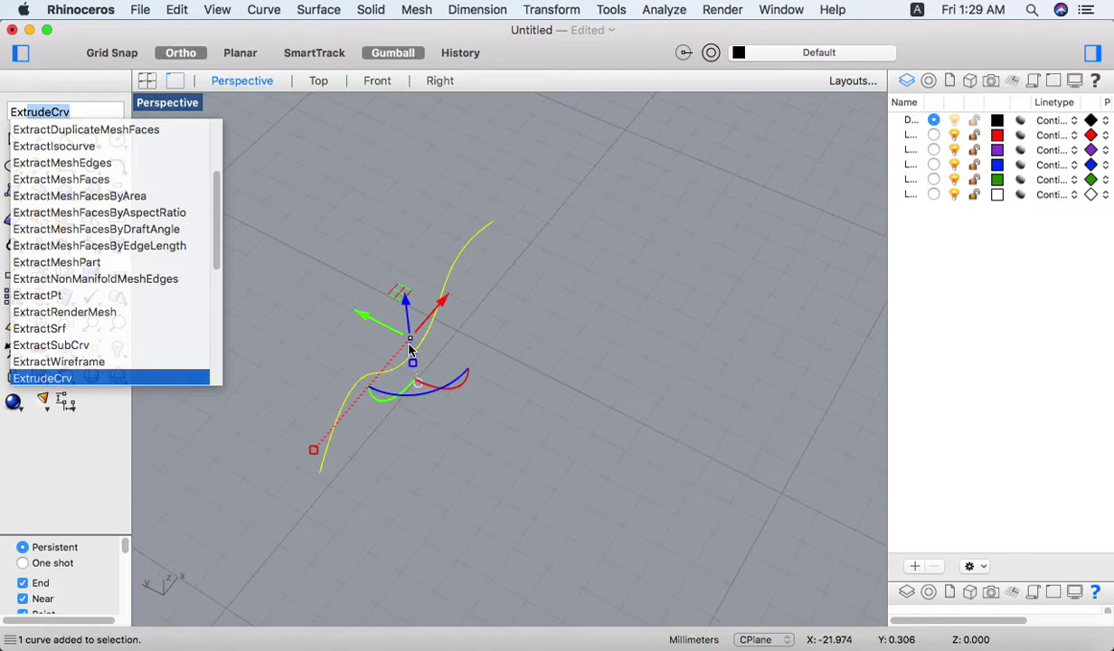
pyautogui.press('Return')
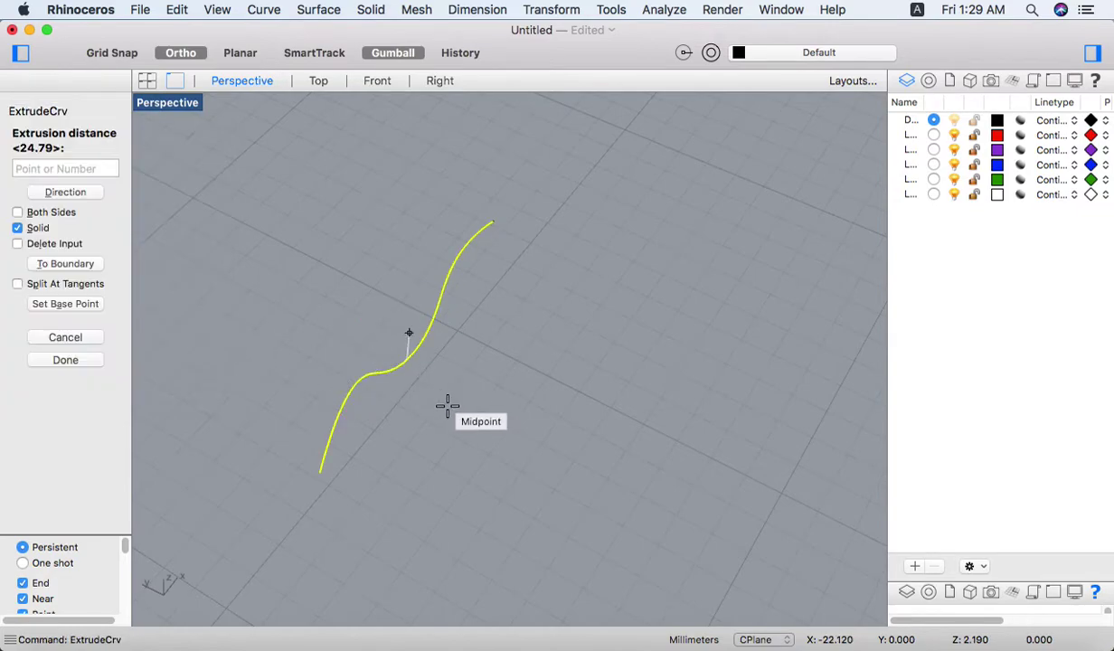
pyautogui.write('d')
pyautogui.press('Return')
pyautogui.click(522, 426)
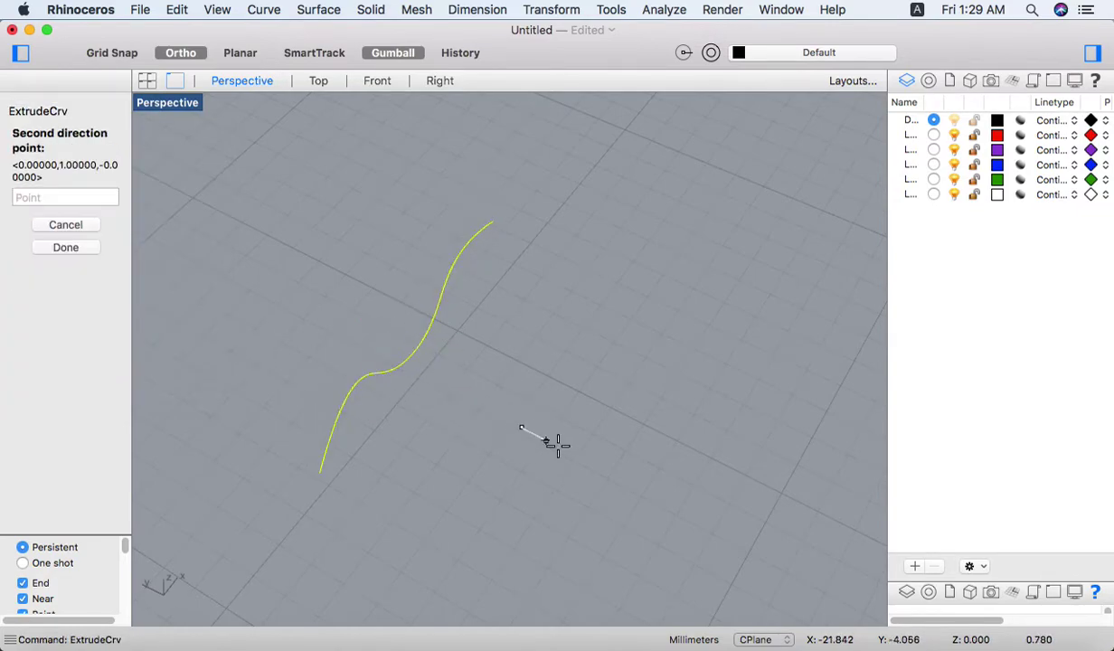
pyautogui.click(561, 447)
pyautogui.click(588, 469)
pyautogui.scroll(-8, 531, 410)
pyautogui.click(519, 423)
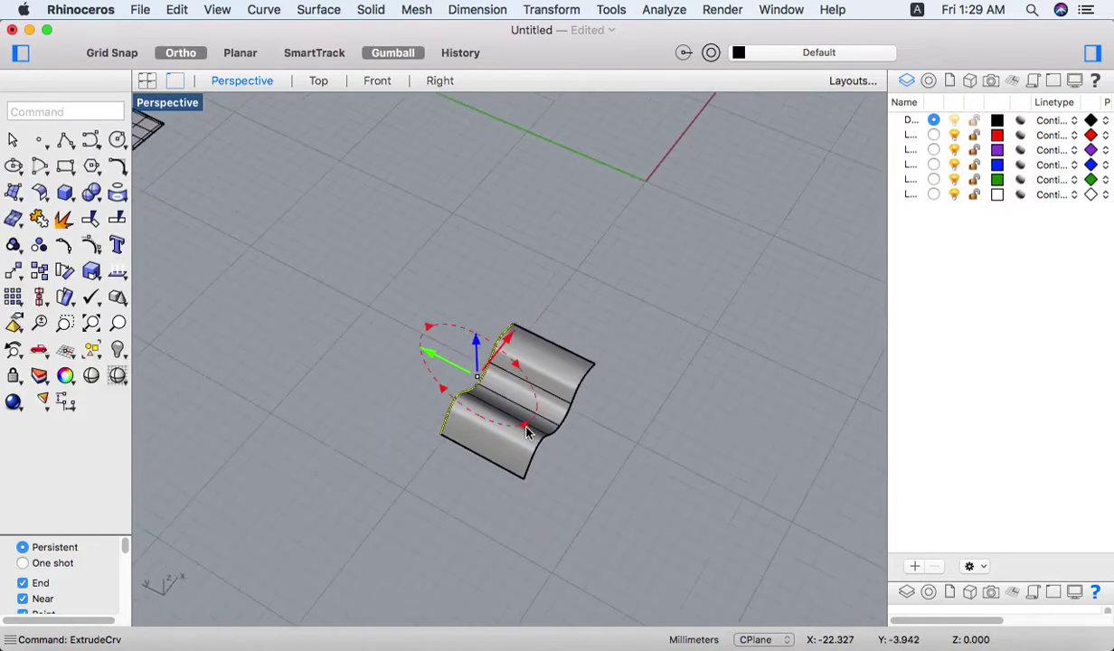
pyautogui.press('Escape')
# Step: Copy the wavy surface and place the duplicate beside it, on the side toward the patched rectangle
pyautogui.click(493, 452)
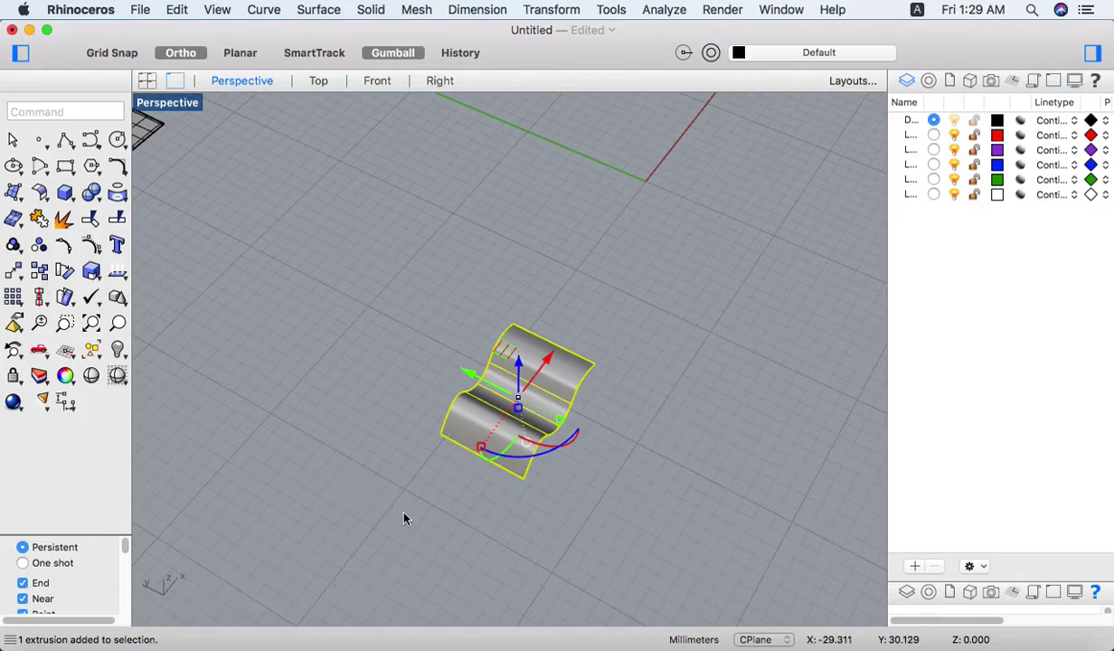
pyautogui.click(424, 482)
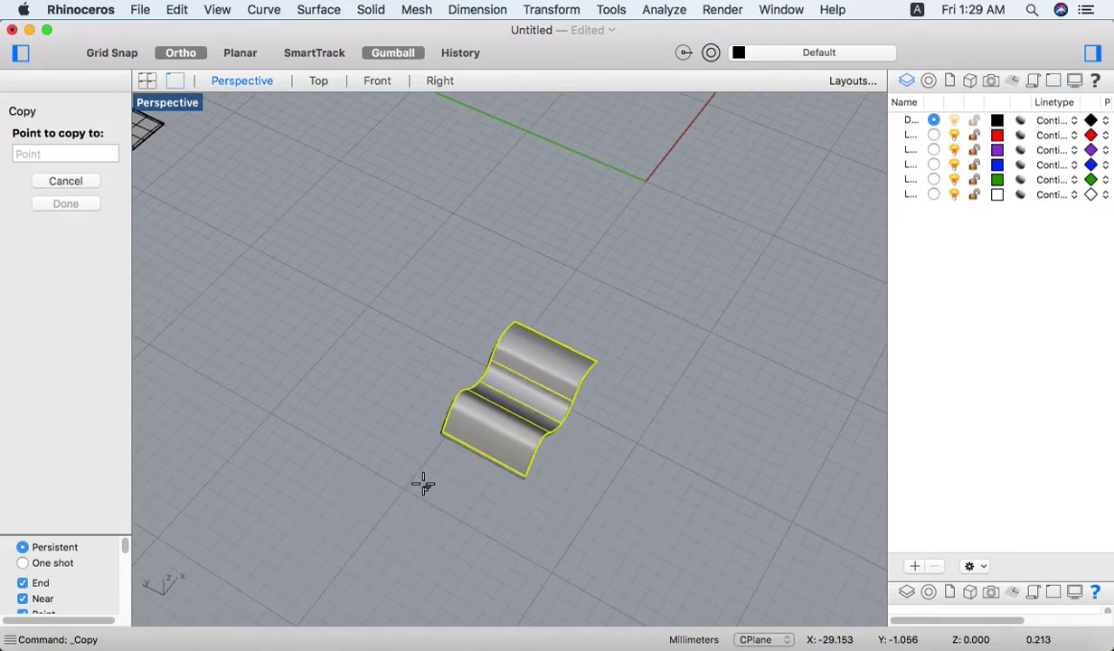
pyautogui.click(263, 381)
pyautogui.rightClick(354, 409)
# Step: Duplicate the patched rectangular surface and move the copy along the Y axis, clear of the original
pyautogui.scroll(-6, 362, 409)
pyautogui.keyDown('shift'); pyautogui.moveTo(362, 420); pyautogui.dragTo(520, 451, button='right'); pyautogui.keyUp('shift')
pyautogui.scroll(8, 468, 422)
pyautogui.click(314, 412)
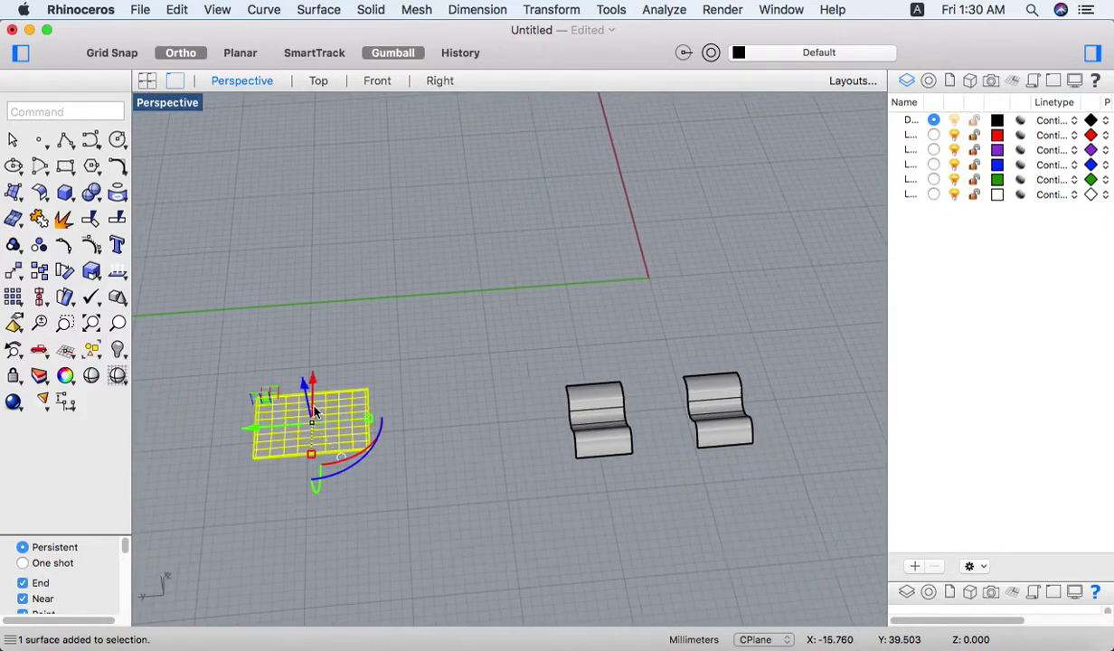
pyautogui.press('super+c')
pyautogui.press('super+v')
pyautogui.moveTo(254, 427); pyautogui.dragTo(115, 439)
pyautogui.scroll(6, 466, 435)
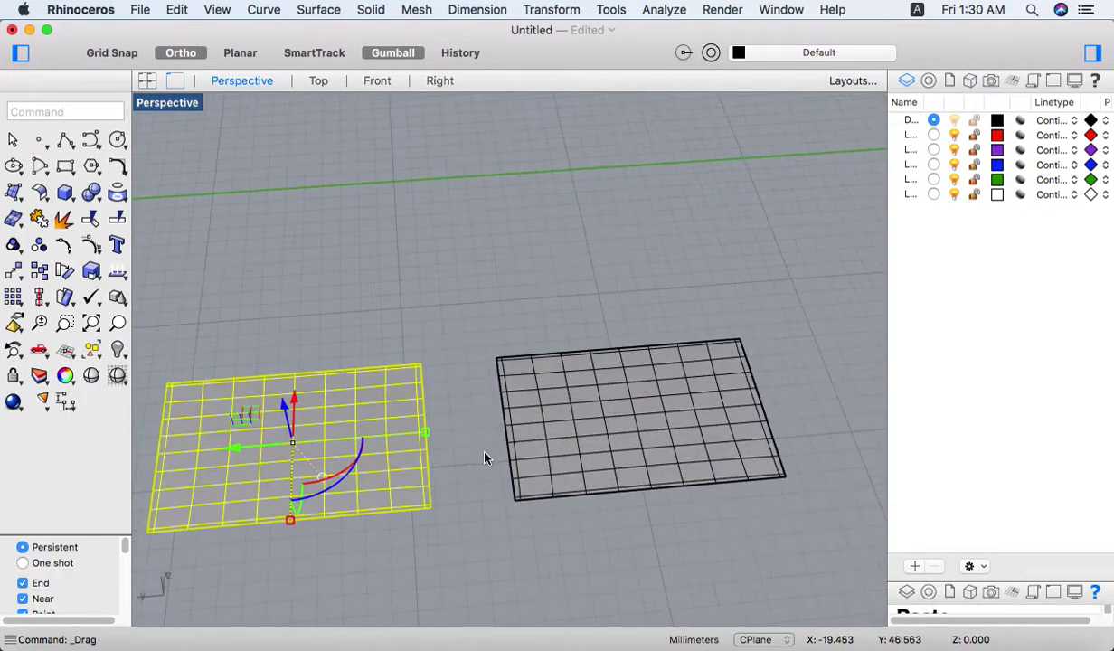
pyautogui.click(601, 393)
pyautogui.click(311, 435)
pyautogui.moveTo(522, 484); pyautogui.dragTo(505, 481, button='right')
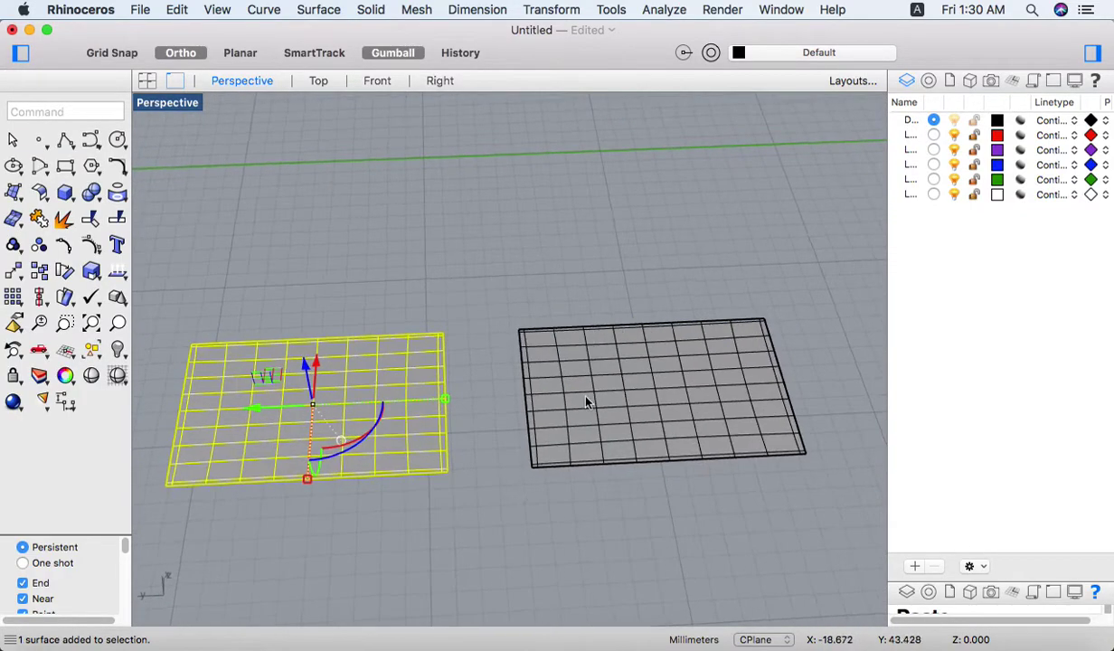
pyautogui.click(583, 402)
pyautogui.click(413, 419)
# Step: Extrude the original patched surface with ExtrudeSrf as a solid to one side only, using a distance of 11 mm
pyautogui.click(604, 391)
pyautogui.write('extr')
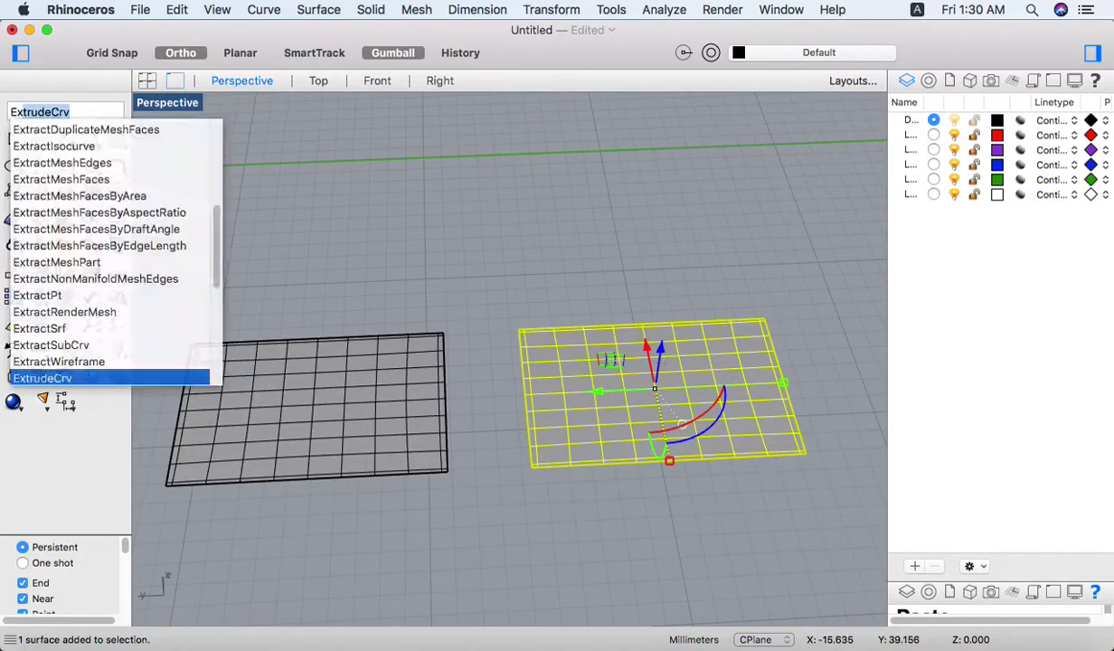
pyautogui.scroll(-3, 34, 307)
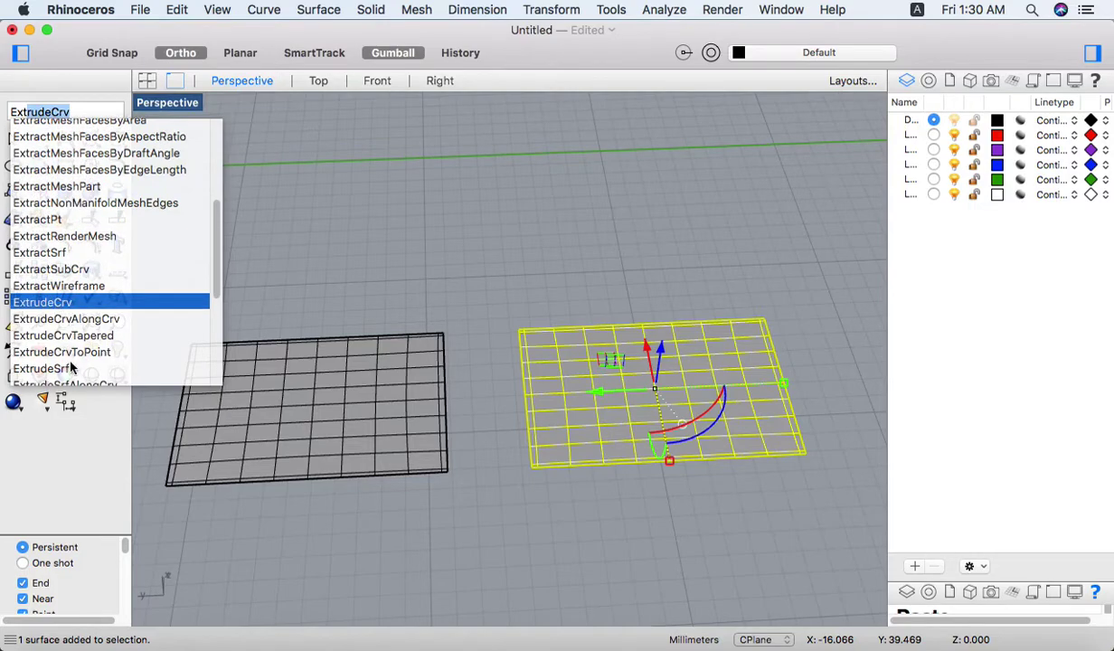
pyautogui.click(50, 367)
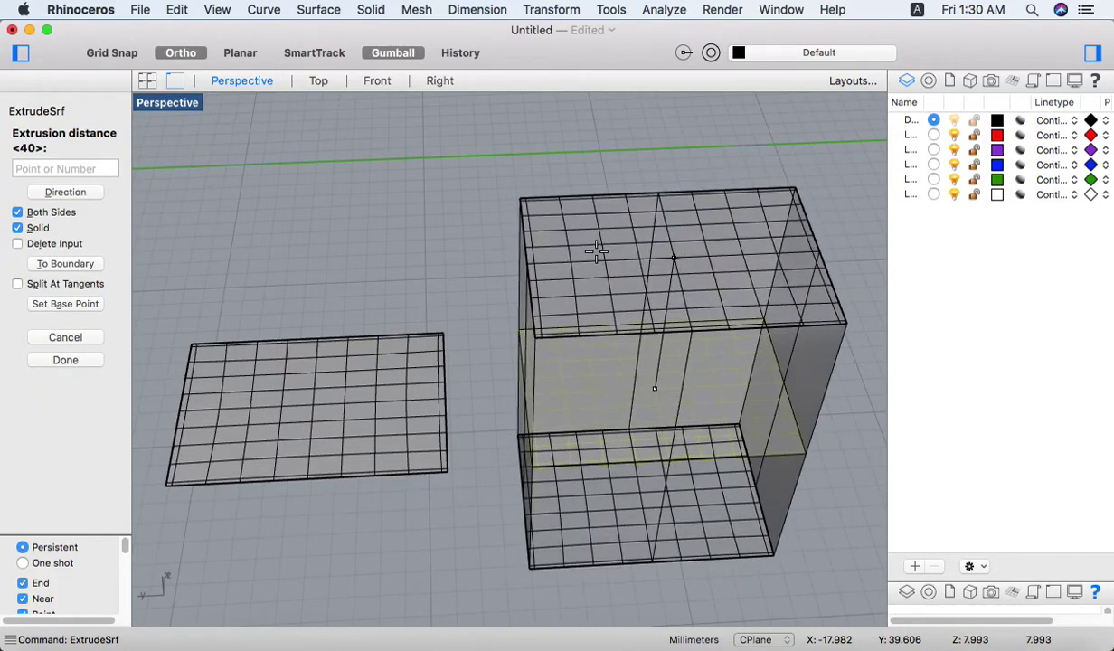
pyautogui.write('b')
pyautogui.press('Return')
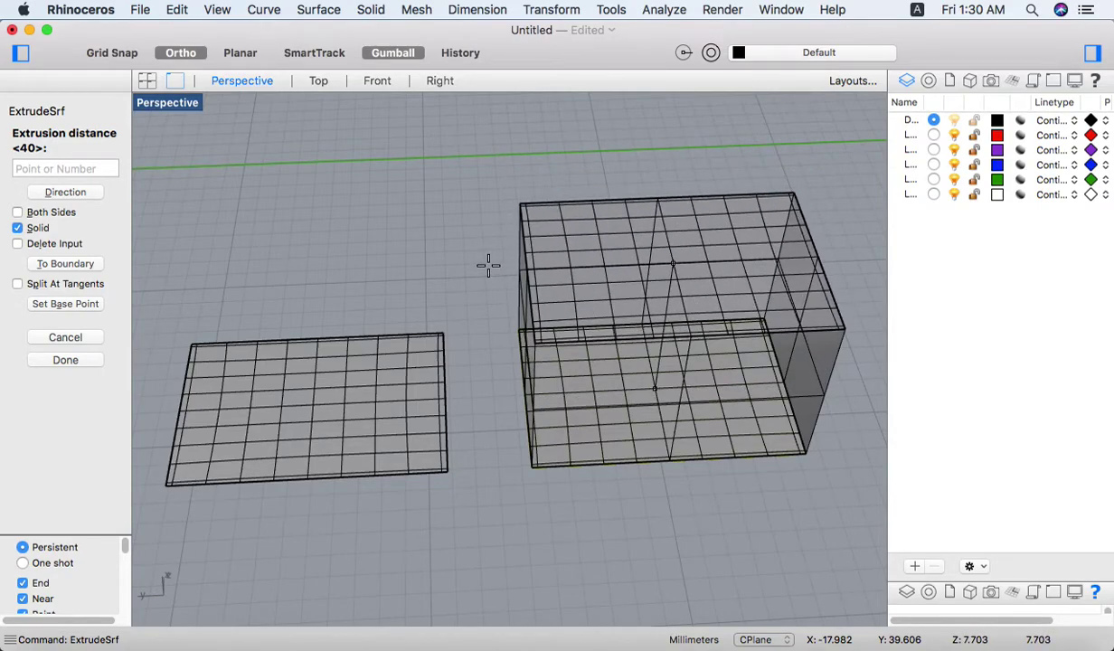
pyautogui.write('11')
pyautogui.press('Return')
# Step: Offset the copied patched surface upward with OffsetSrf as a solid, flipping the direction and setting the distance to 11 mm
pyautogui.scroll(-2, 522, 302)
pyautogui.keyDown('shift'); pyautogui.moveTo(372, 358); pyautogui.dragTo(420, 397, button='right'); pyautogui.keyUp('shift')
pyautogui.click(529, 336)
pyautogui.moveTo(530, 337); pyautogui.dragTo(614, 353, button='right')
pyautogui.click(389, 431)
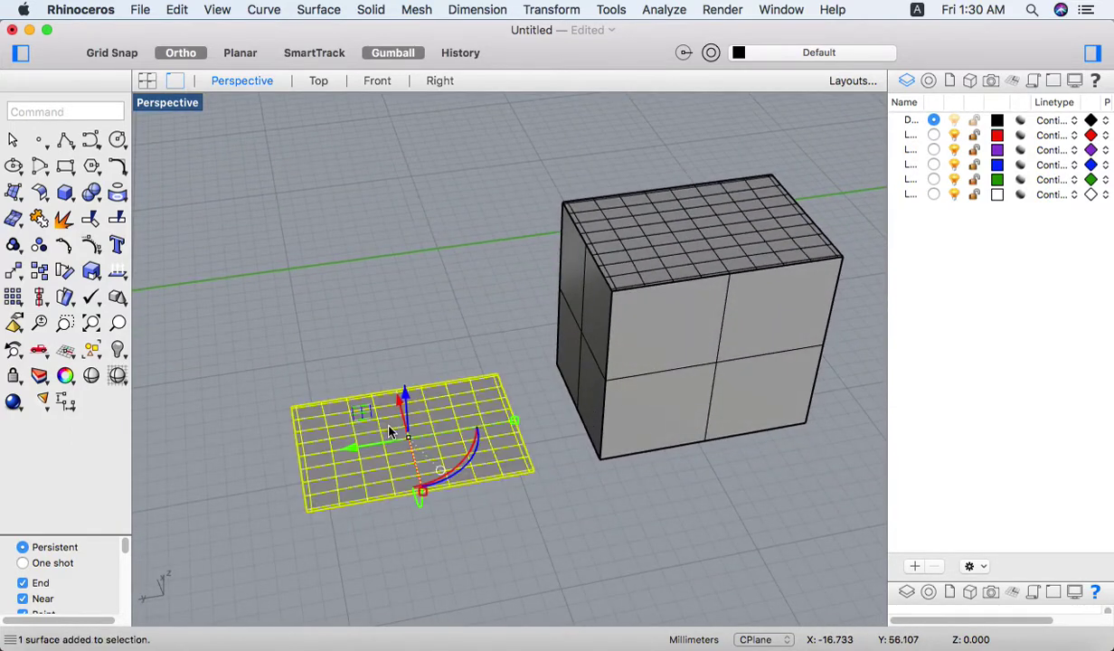
pyautogui.write('of')
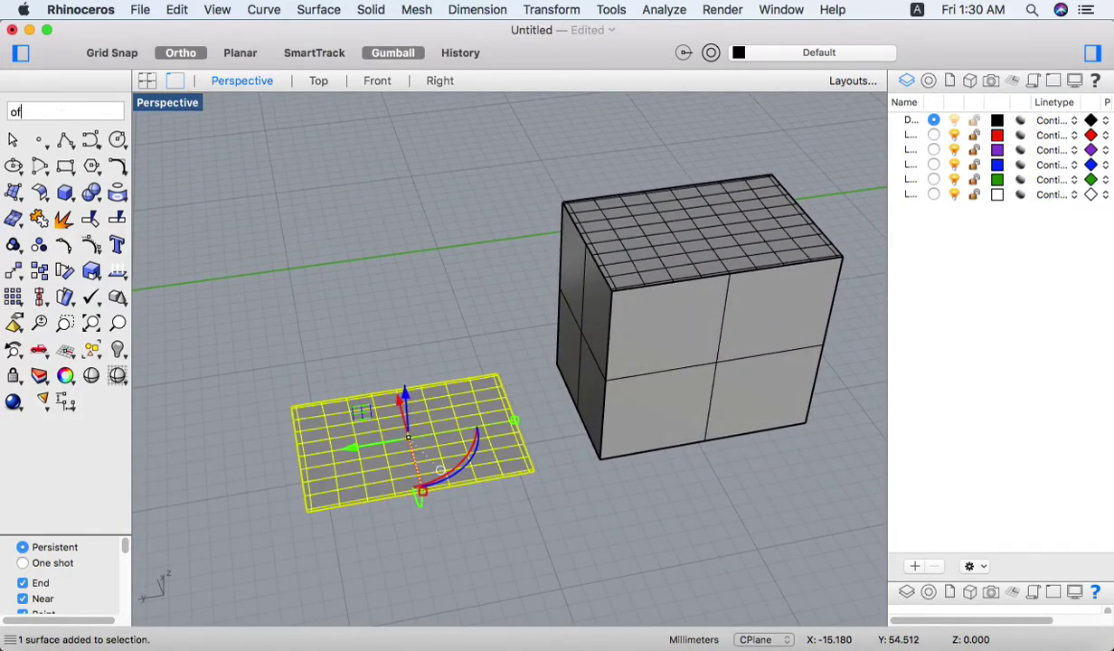
pyautogui.write('f')
pyautogui.press('Return')
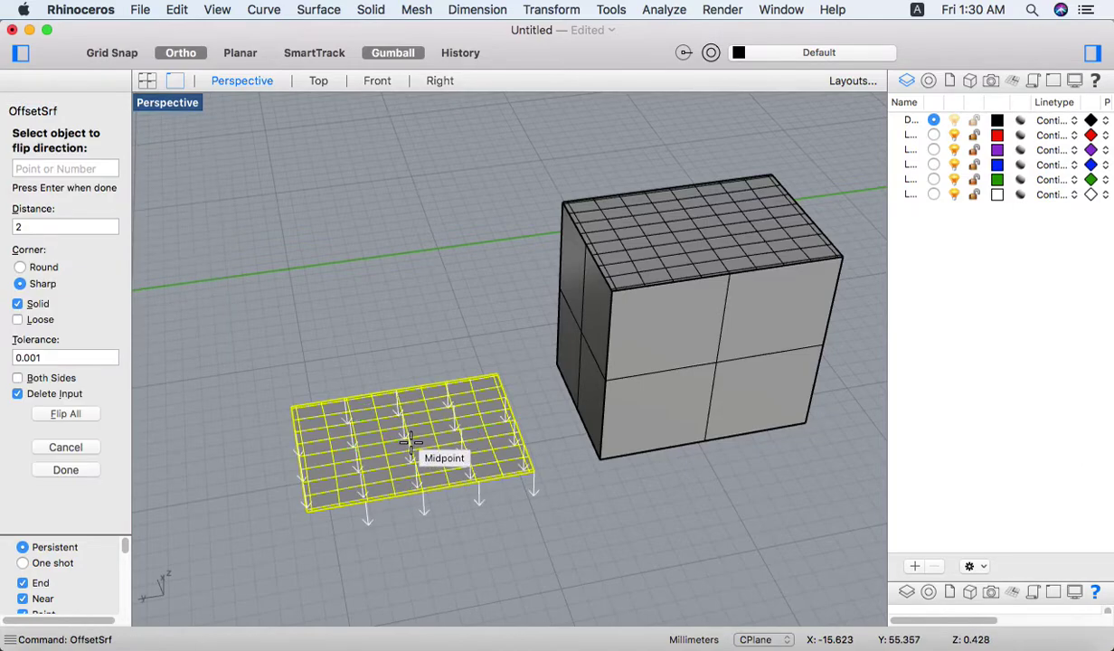
pyautogui.click(371, 432)
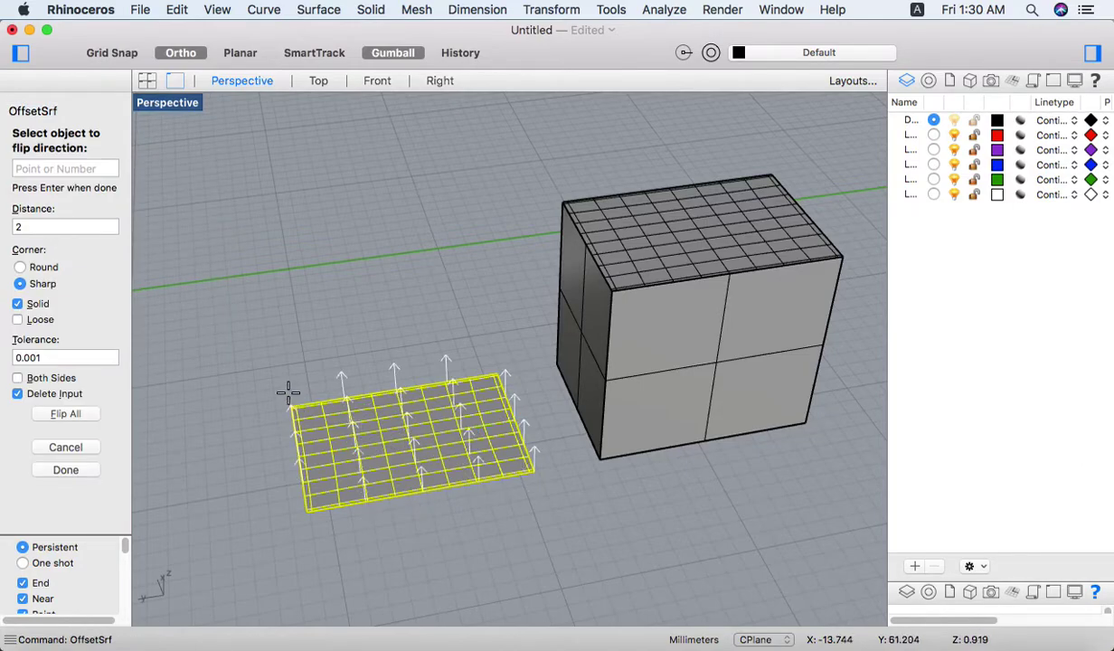
pyautogui.write('11')
pyautogui.press('Return')
pyautogui.press('Return')
pyautogui.click(547, 496)
# Step: Extrude the original wavy surface, the one farther from the patched boxes, as a solid with ExtrudeSrf at a distance of 4 mm
pyautogui.moveTo(553, 403); pyautogui.dragTo(460, 421, button='right')
pyautogui.scroll(-4, 416, 380)
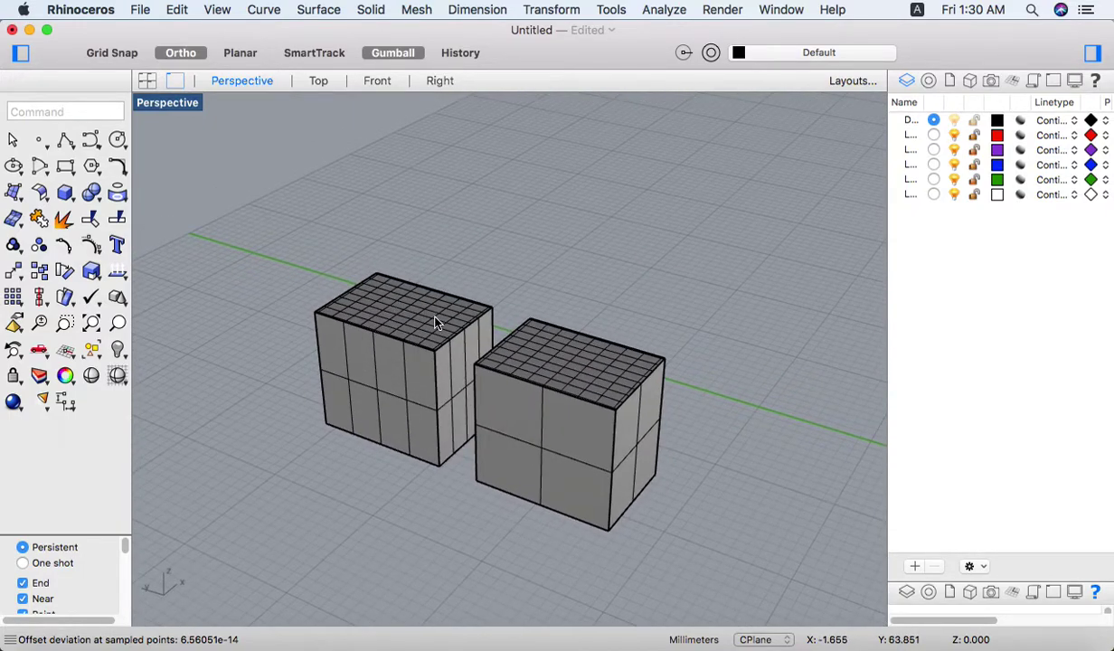
pyautogui.scroll(-5, 407, 321)
pyautogui.scroll(6, 578, 412)
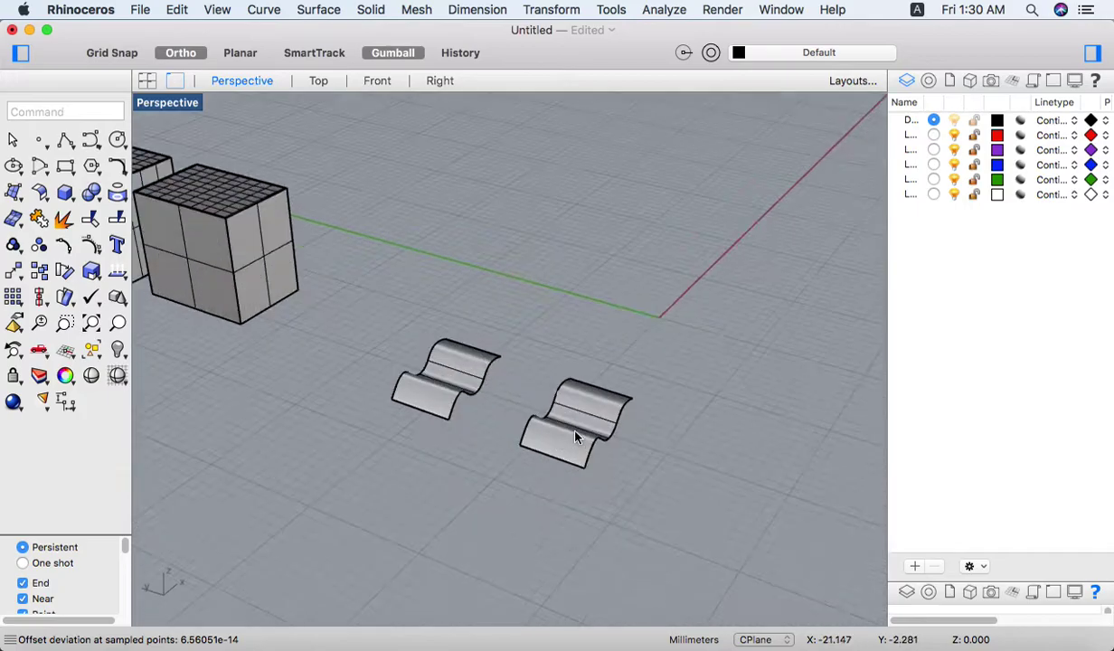
pyautogui.moveTo(522, 431)
pyautogui.mouseDown(button='right')
pyautogui.moveTo(589, 433)
pyautogui.moveTo(604, 420)
pyautogui.moveTo(496, 432)
pyautogui.mouseUp(button='right')
pyautogui.scroll(5, 591, 435)
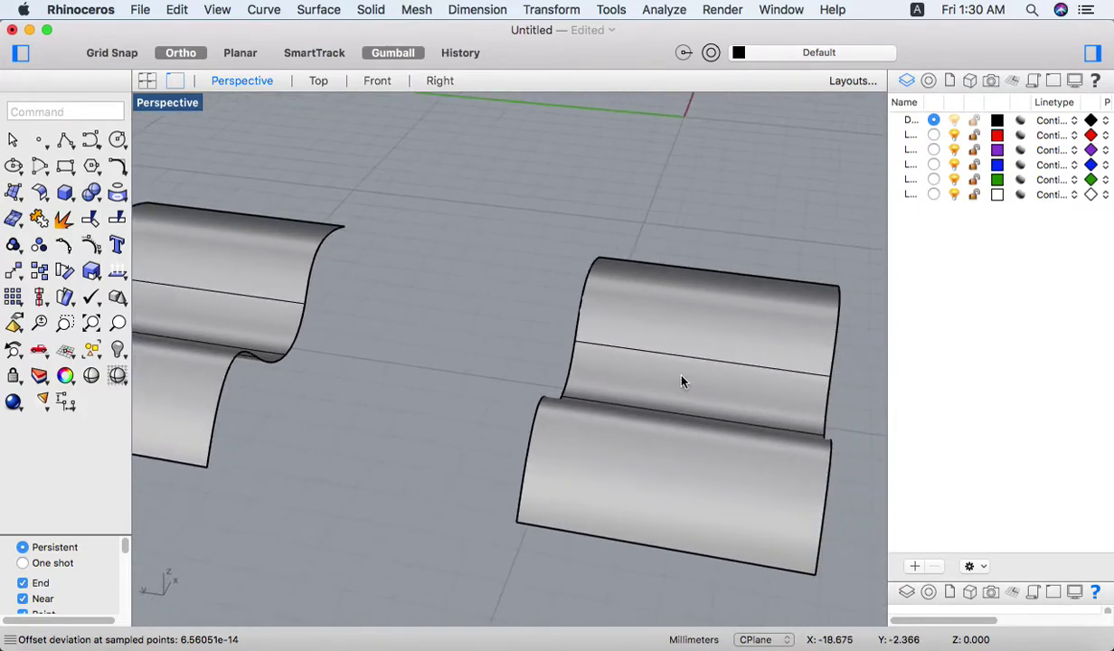
pyautogui.click(680, 378)
pyautogui.write('ExtrudeCrv')
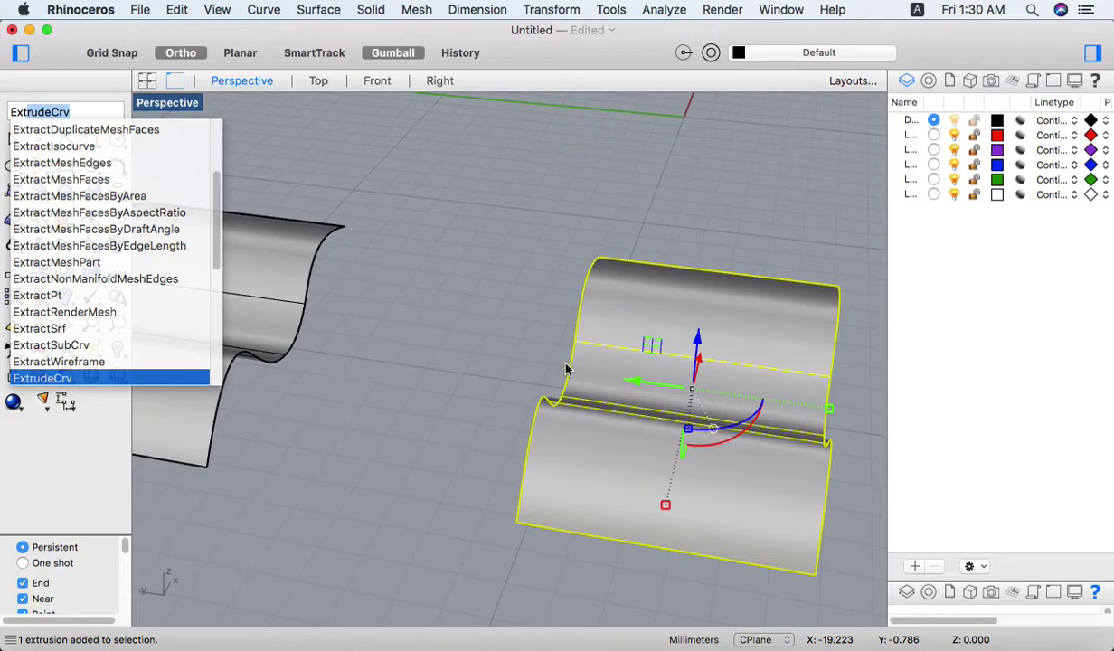
pyautogui.scroll(-5, 208, 338)
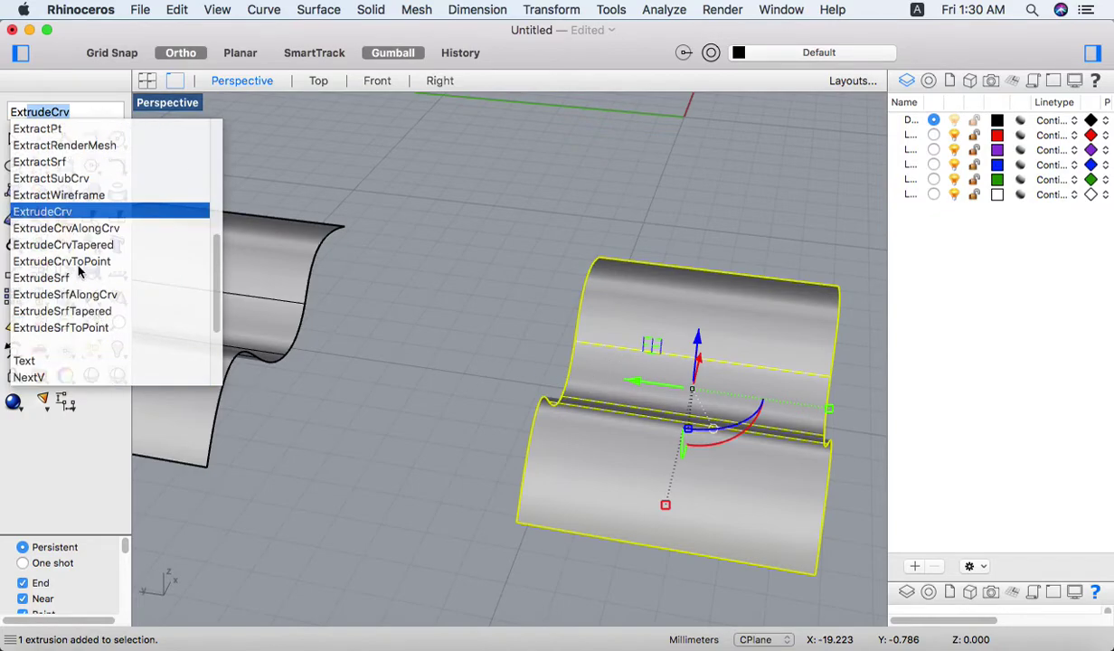
pyautogui.press('Escape')
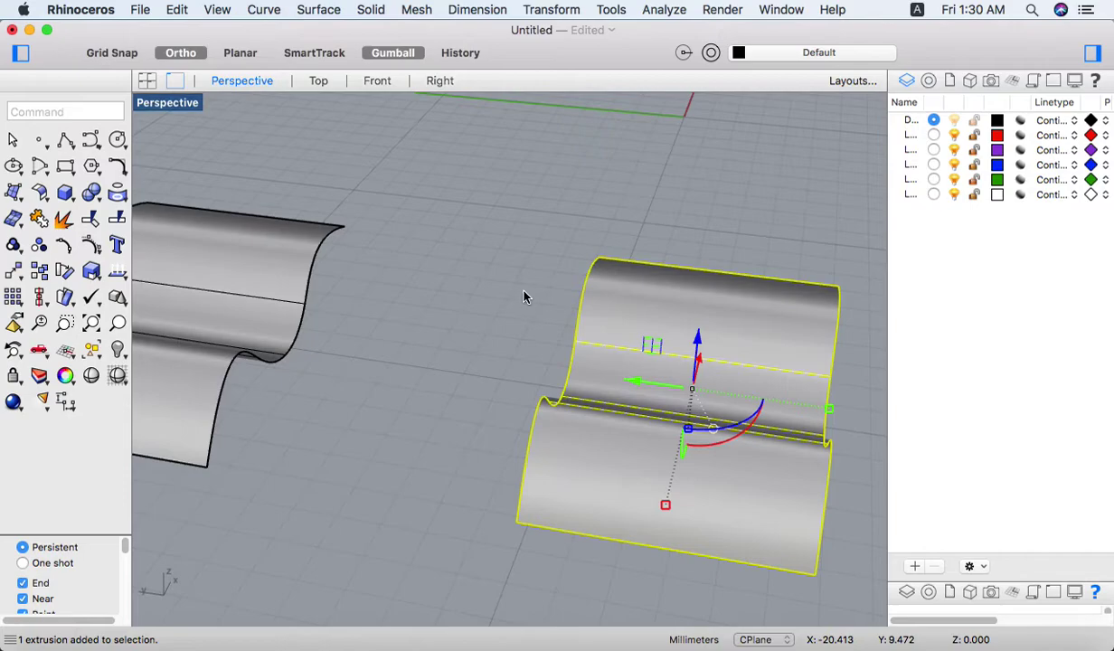
pyautogui.rightClick(521, 286)
pyautogui.write('4')
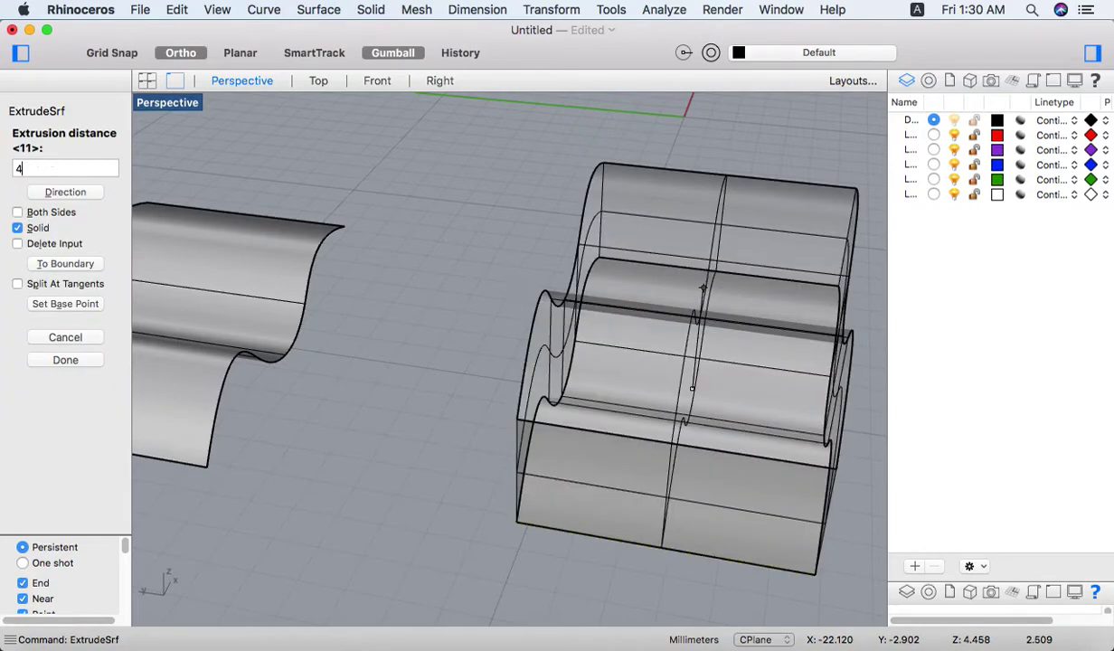
pyautogui.press('Return')
# Step: Offset the copied wavy surface upward as a solid with OffsetSrf, using sharp corners and a distance of 4 mm
pyautogui.moveTo(570, 328); pyautogui.dragTo(453, 376, button='right')
pyautogui.scroll(-4, 453, 375)
pyautogui.click(358, 391)
pyautogui.moveTo(358, 390); pyautogui.dragTo(424, 366, button='right')
pyautogui.scroll(2, 413, 326)
pyautogui.click(366, 290)
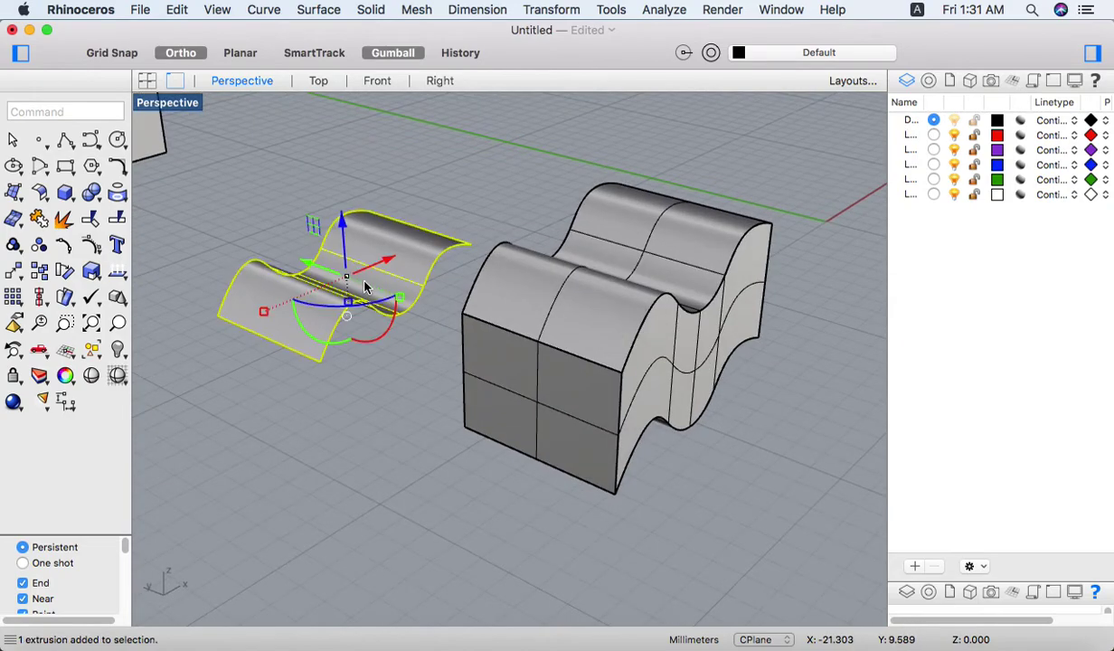
pyautogui.scroll(2, 367, 292)
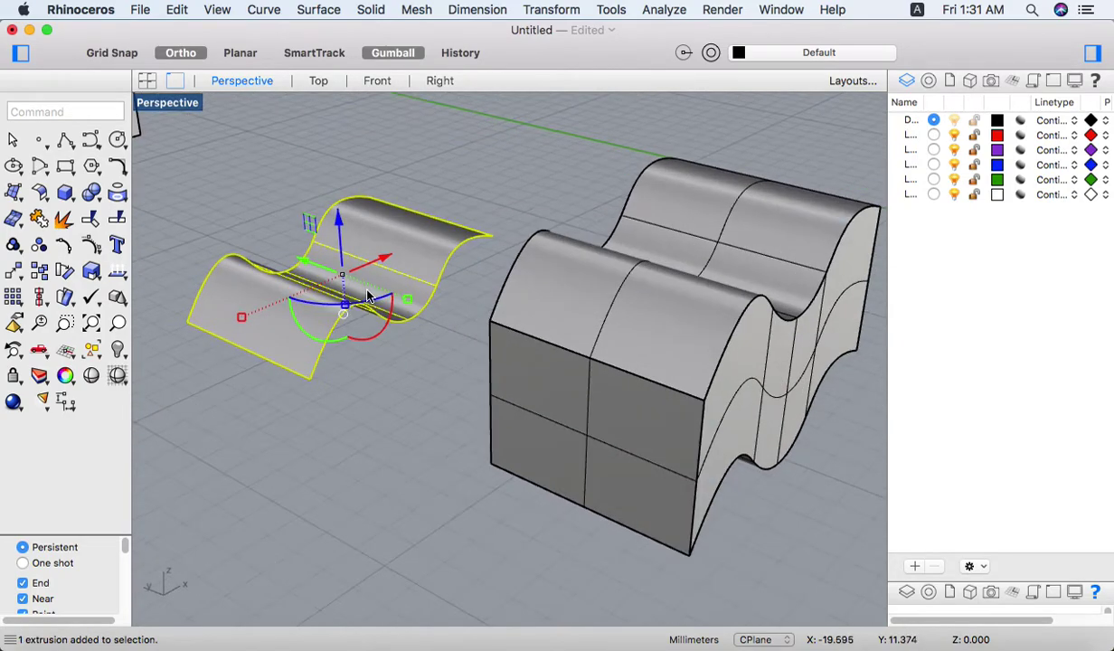
pyautogui.write('OffsetSrf')
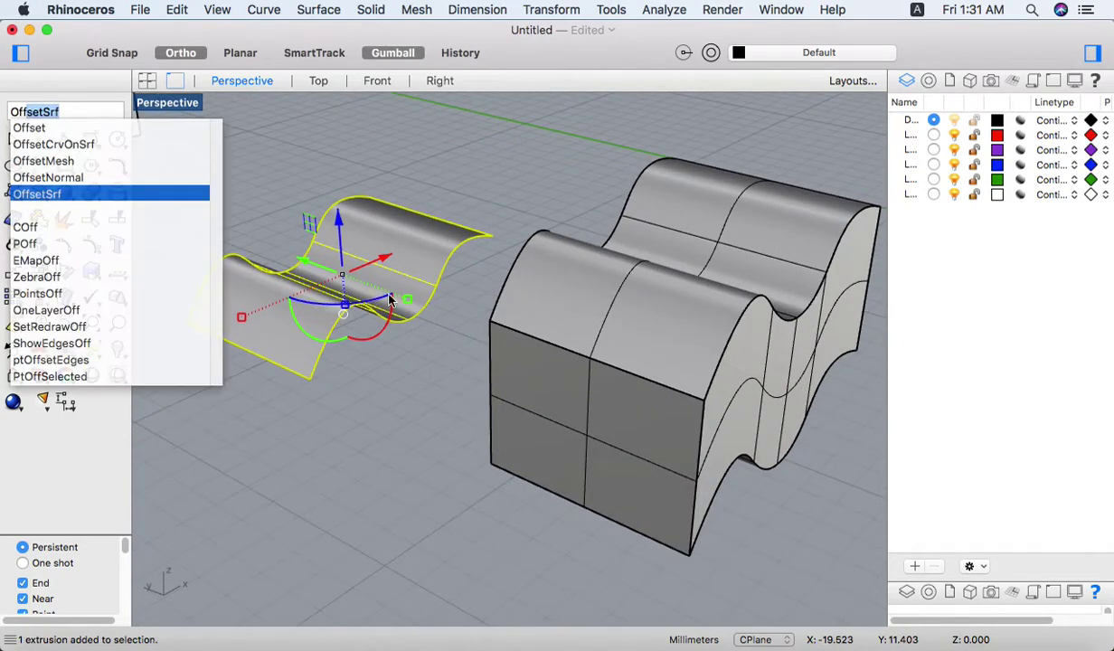
pyautogui.press('Return')
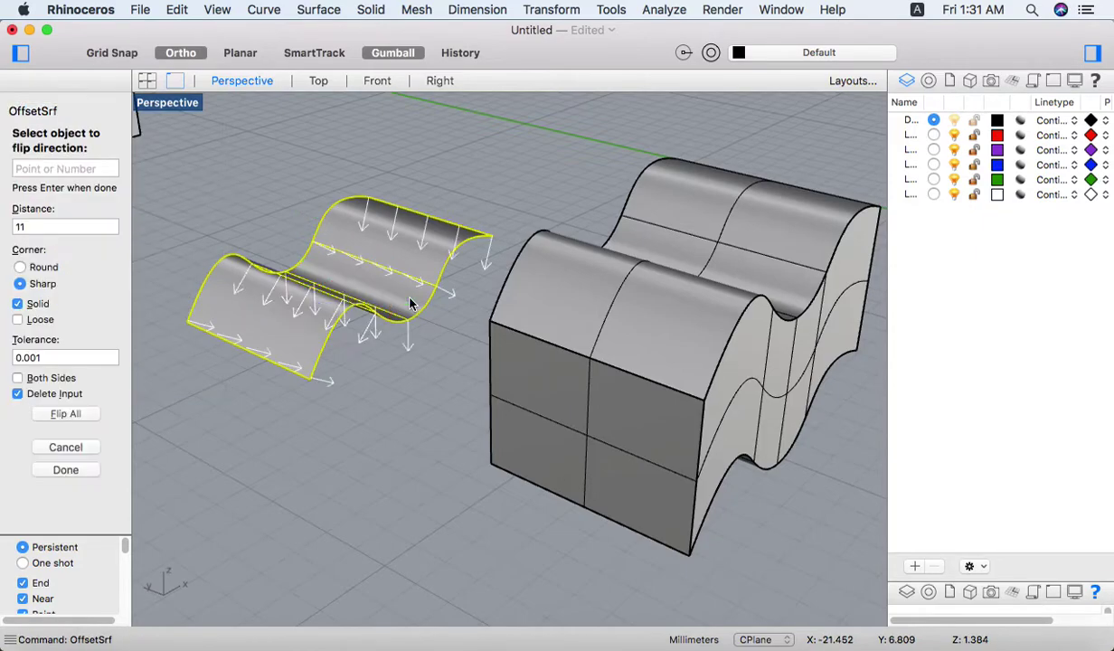
pyautogui.write('4')
pyautogui.press('Return')
pyautogui.press('Return')
pyautogui.click(381, 359)
# Step: Examine the extruded and offset wavy solids from above, the side and below to compare their thickness and edge shapes
pyautogui.moveTo(381, 359)
pyautogui.mouseDown(button='right')
pyautogui.moveTo(543, 328)
pyautogui.moveTo(499, 295)
pyautogui.moveTo(499, 321)
pyautogui.mouseUp(button='right')
pyautogui.scroll(-5, 543, 327)
pyautogui.scroll(2, 498, 321)
pyautogui.moveTo(443, 354); pyautogui.dragTo(508, 337, button='right')
pyautogui.scroll(5, 615, 289)
pyautogui.moveTo(630, 104)
pyautogui.keyDown('shift'); pyautogui.mouseDown(button='right')
pyautogui.moveTo(567, 441)
pyautogui.moveTo(503, 415)
pyautogui.mouseUp(button='right'); pyautogui.keyUp('shift')
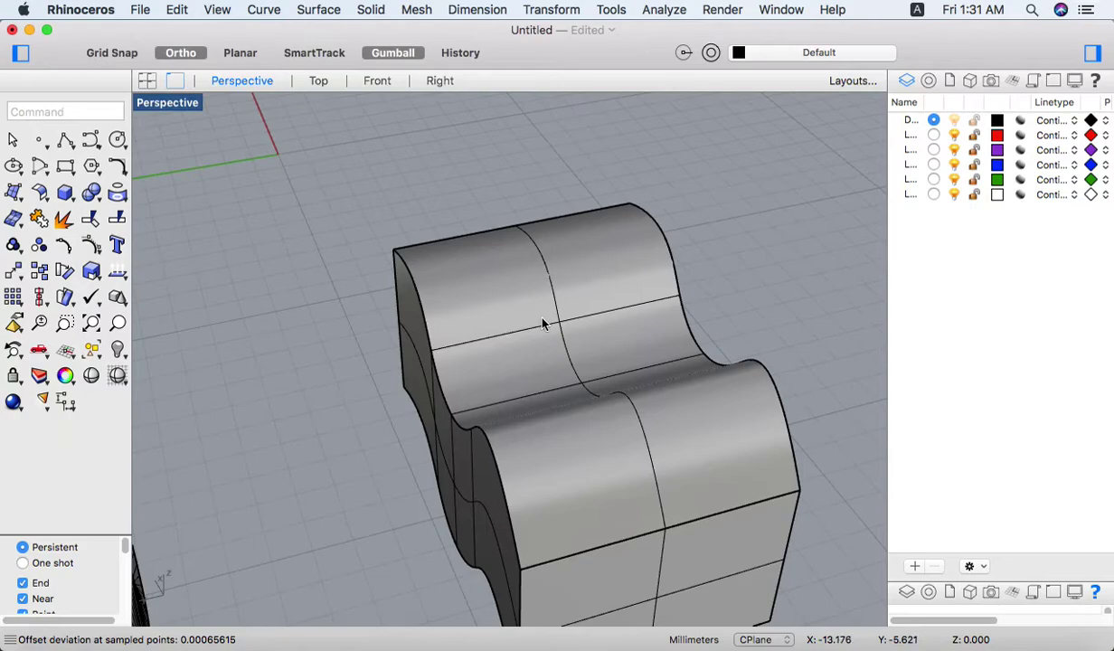
pyautogui.scroll(-4, 547, 315)
pyautogui.moveTo(540, 371); pyautogui.dragTo(577, 269, button='right')
pyautogui.moveTo(574, 337)
pyautogui.mouseDown(button='right')
pyautogui.moveTo(565, 257)
pyautogui.moveTo(316, 356)
pyautogui.moveTo(464, 359)
pyautogui.mouseUp(button='right')
pyautogui.scroll(6, 474, 378)
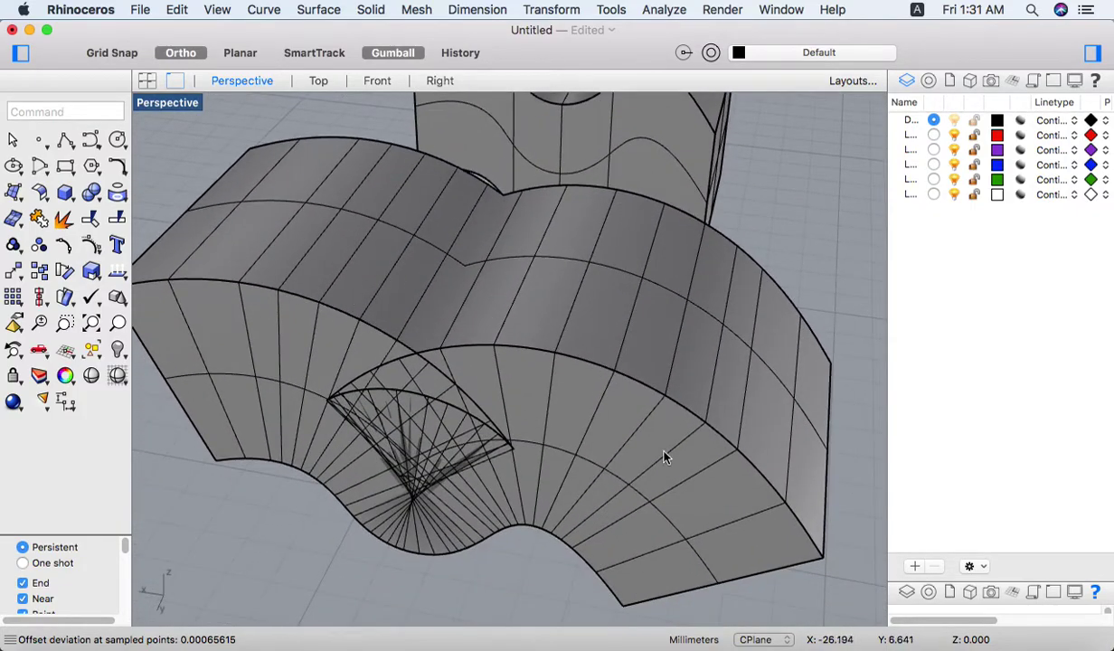
pyautogui.moveTo(665, 447); pyautogui.dragTo(617, 286, button='right')
pyautogui.scroll(-3, 513, 266)
pyautogui.keyDown('shift'); pyautogui.moveTo(513, 261); pyautogui.dragTo(505, 358, button='right'); pyautogui.keyUp('shift')
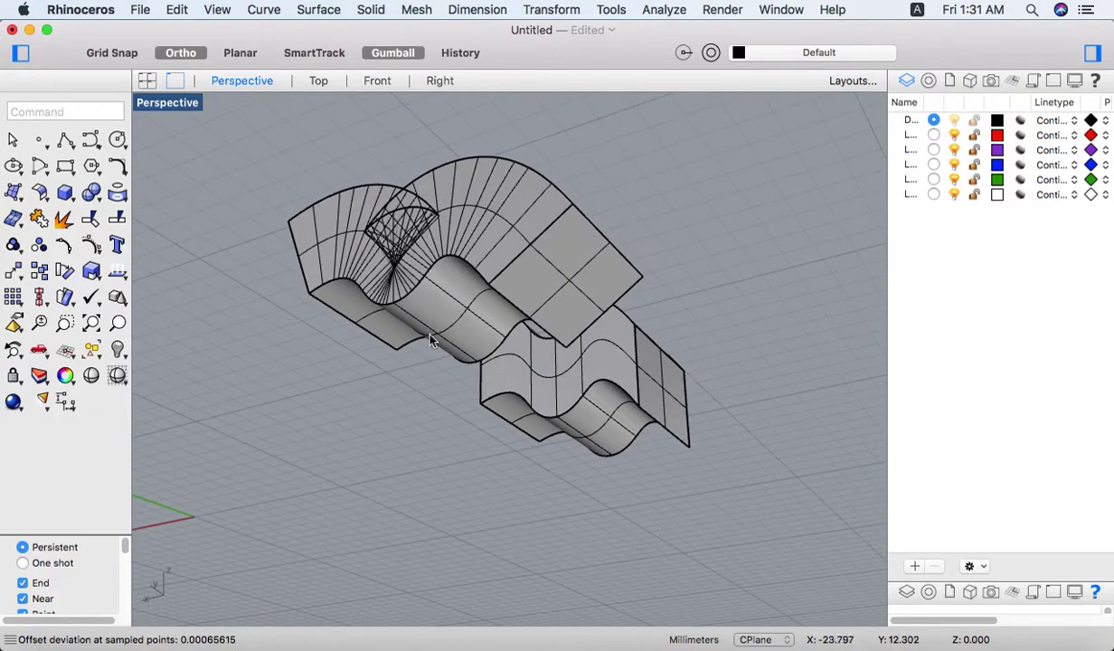
pyautogui.moveTo(570, 326); pyautogui.dragTo(486, 490, button='right')
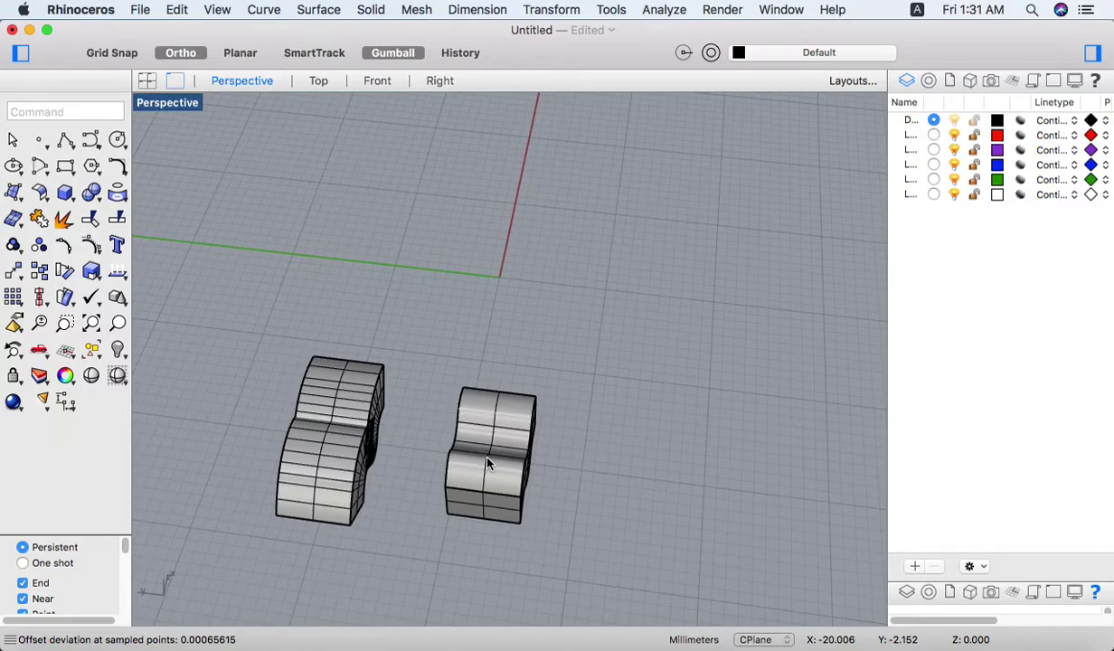
pyautogui.moveTo(483, 428); pyautogui.dragTo(408, 387, button='right')
pyautogui.scroll(5, 332, 389)
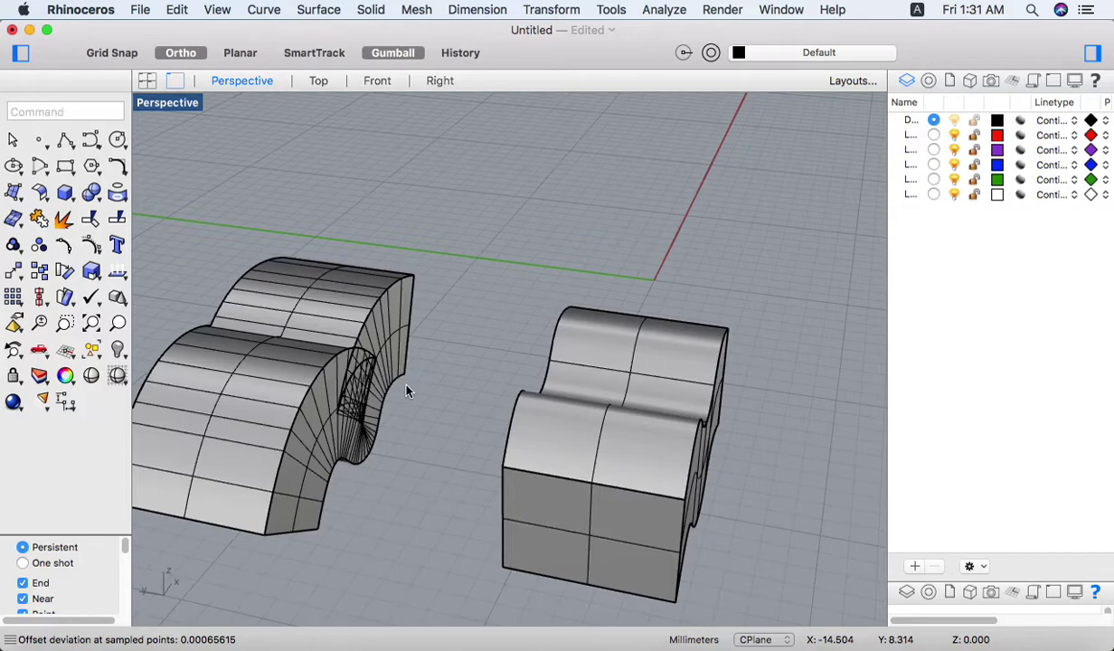
# Step: Compare the extruded and offset solids made from the flat patched surfaces, viewing them alongside the wavy pair
pyautogui.scroll(-10, 406, 390)
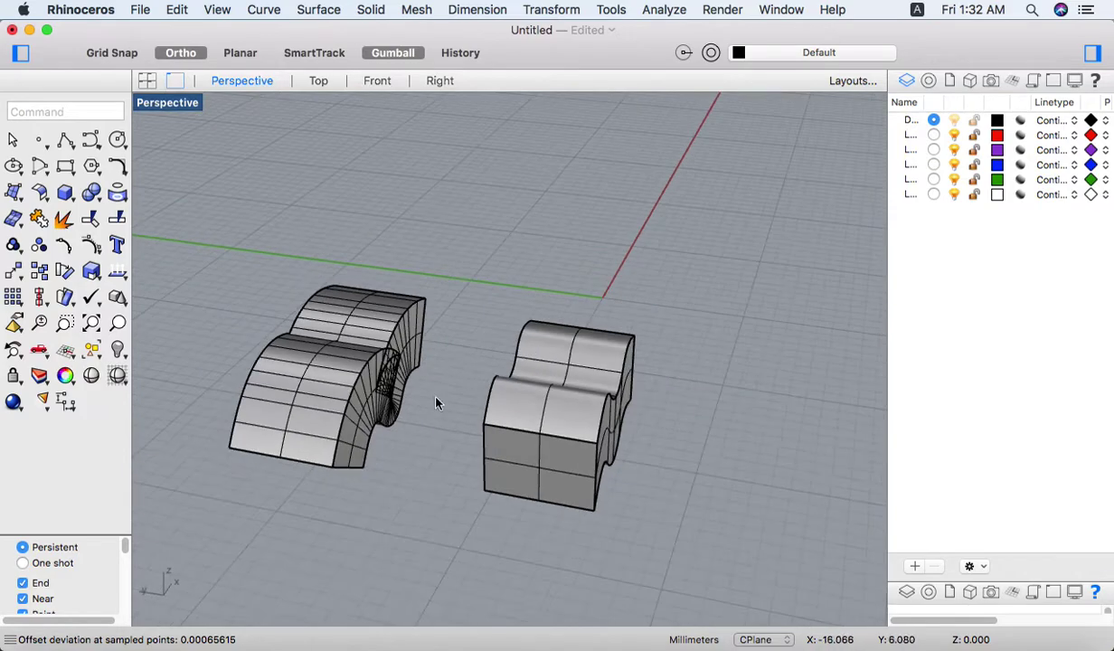
pyautogui.scroll(-6, 553, 450)
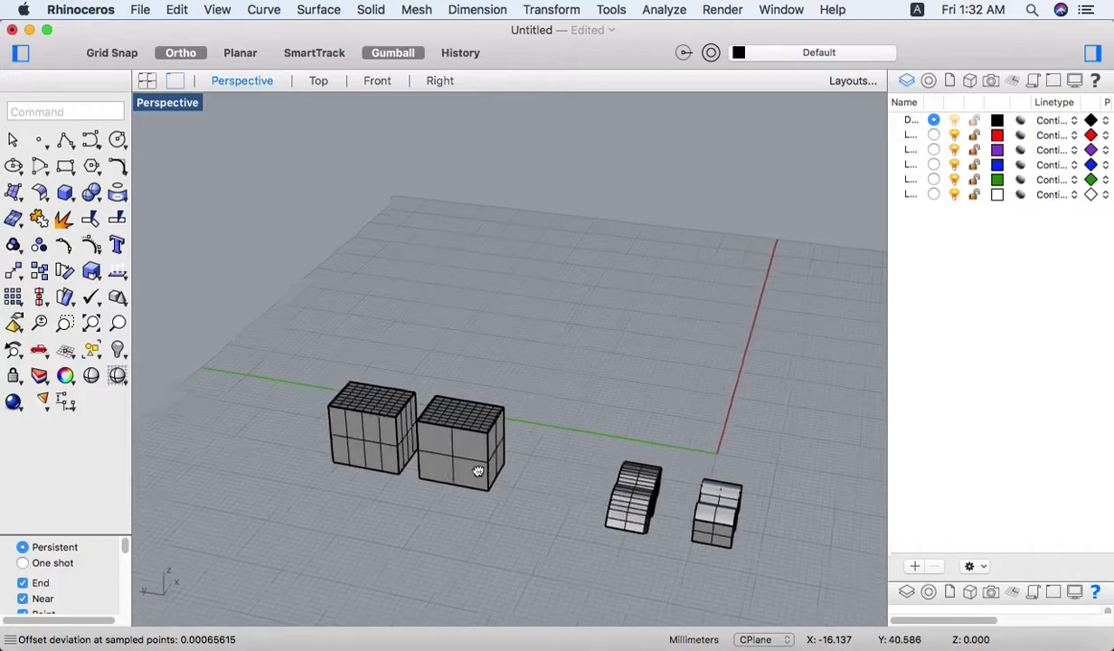
pyautogui.scroll(10, 468, 468)
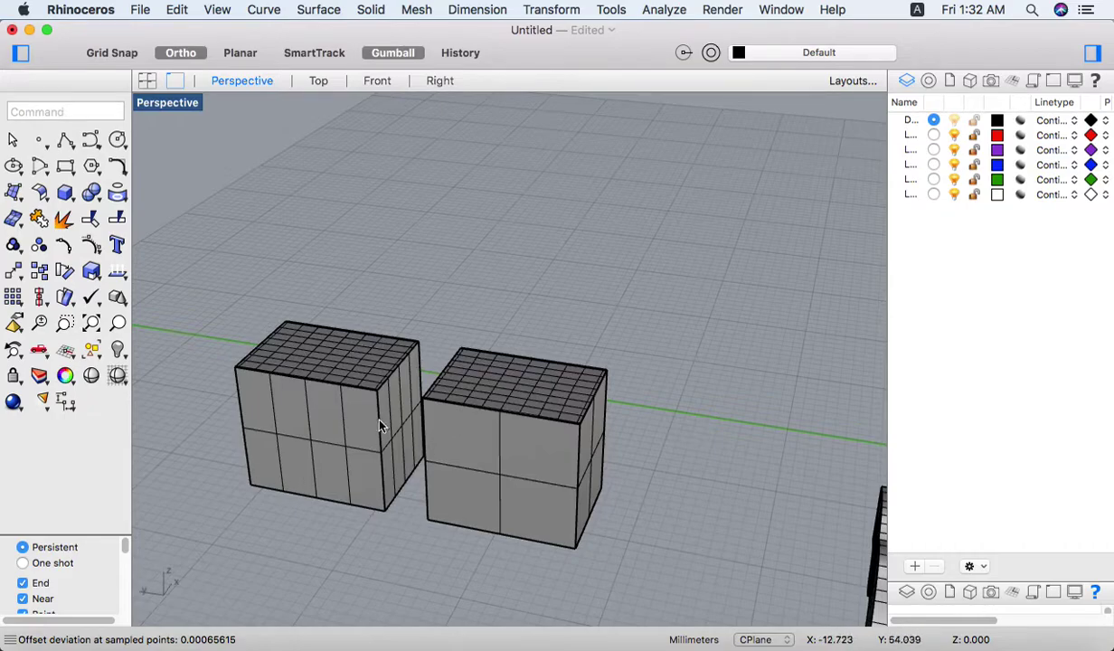
pyautogui.scroll(4, 401, 404)
pyautogui.scroll(-4, 401, 403)
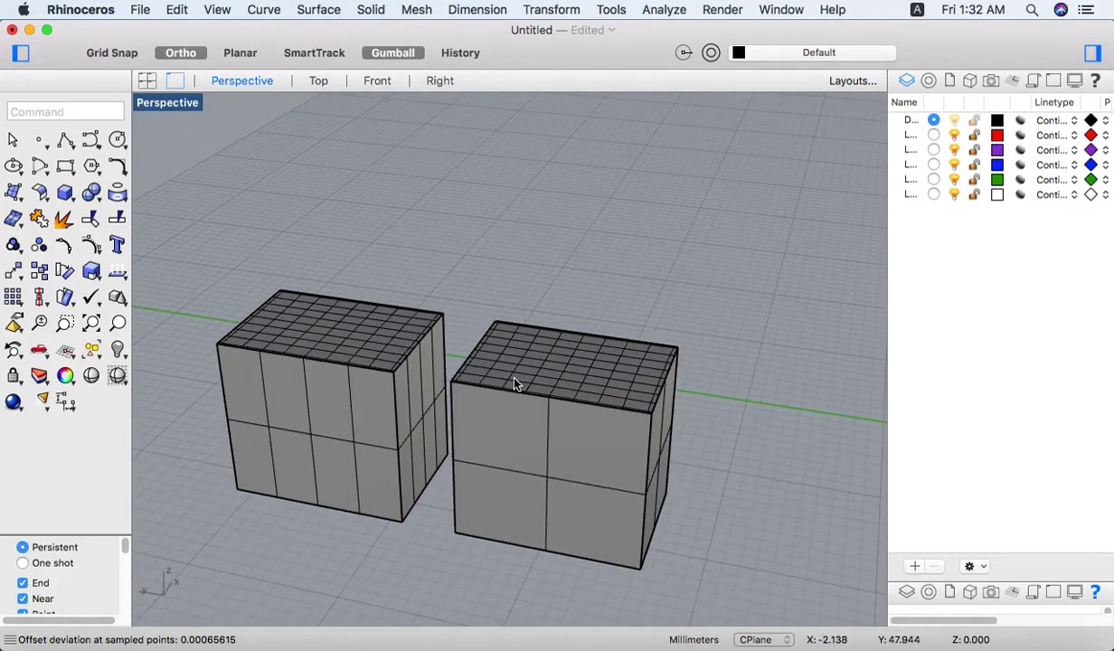
pyautogui.scroll(-5, 509, 386)
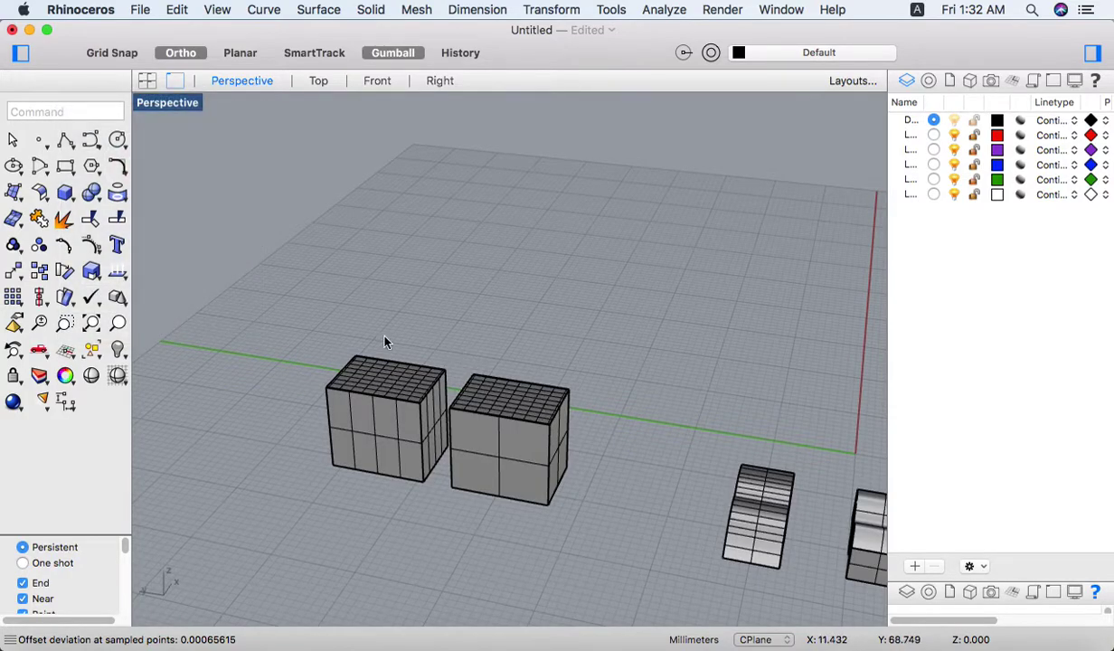
pyautogui.click(158, 170)
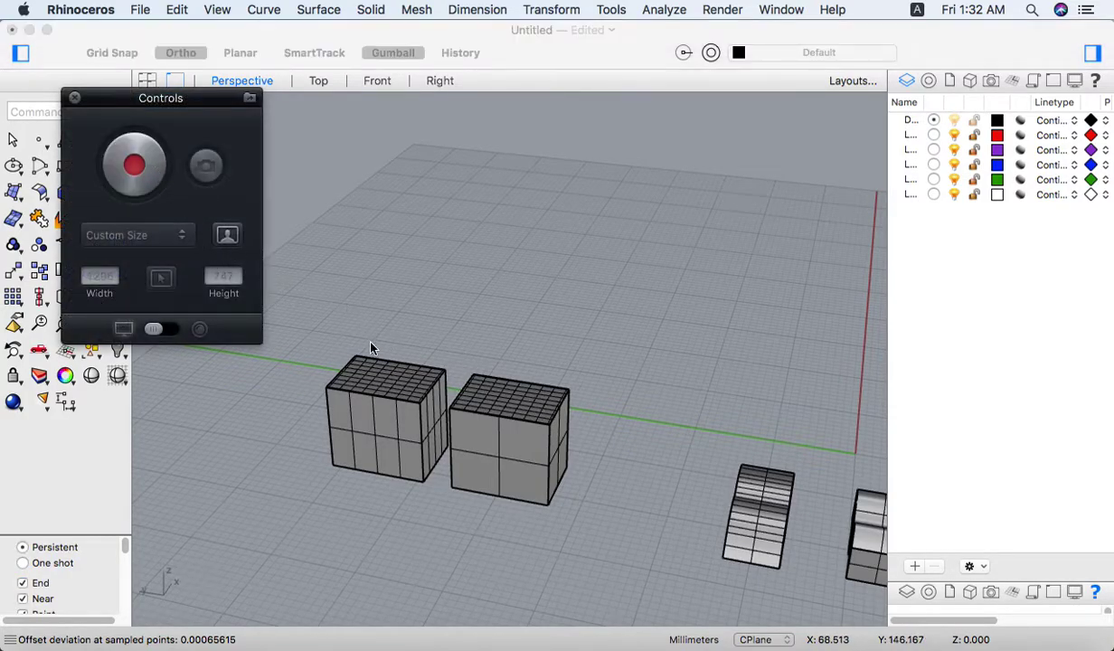